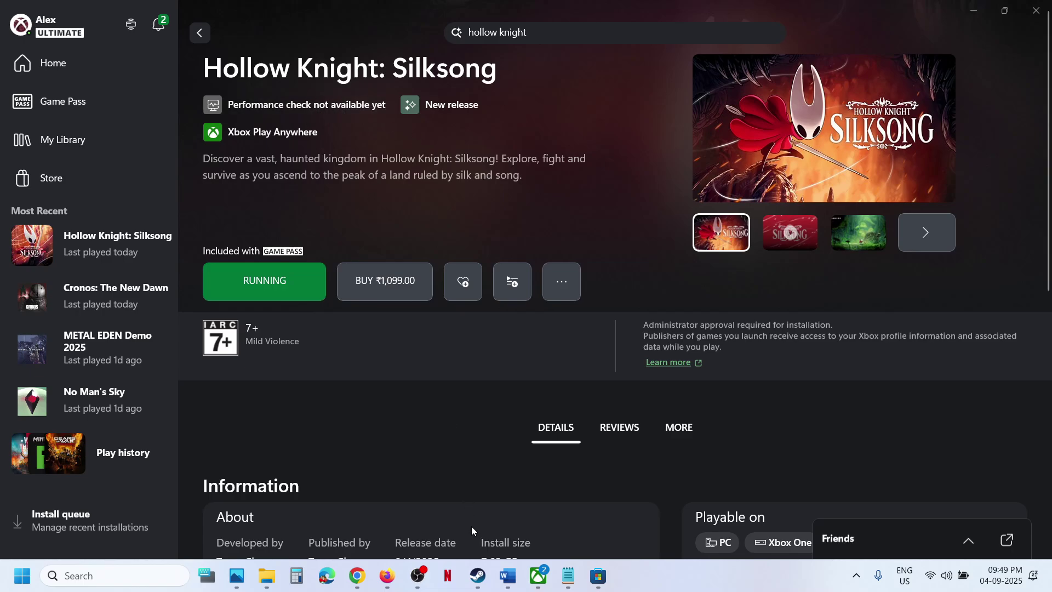
Bring up Silksong's management settings in the Xbox app and view its installation file details
{"action": "left_click", "coordinate": [475, 576]}
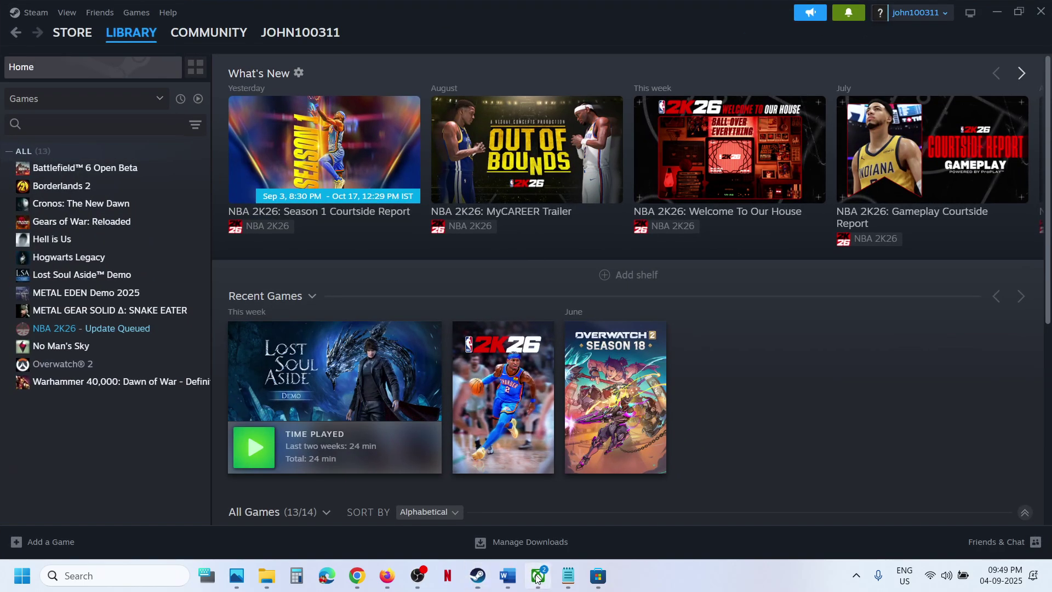
{"action": "left_click", "coordinate": [537, 575]}
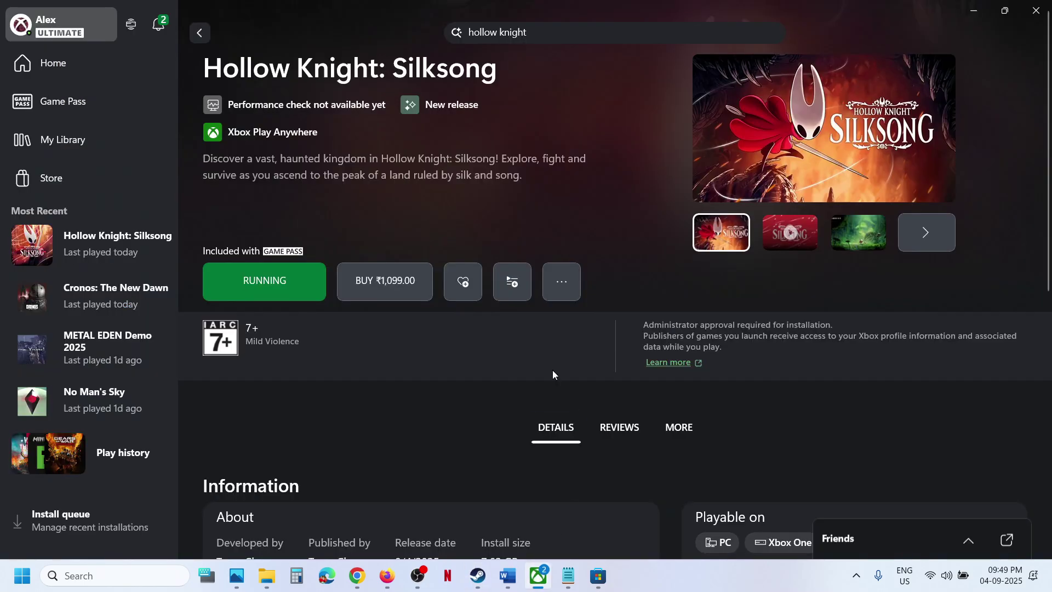
{"action": "right_click", "coordinate": [82, 249]}
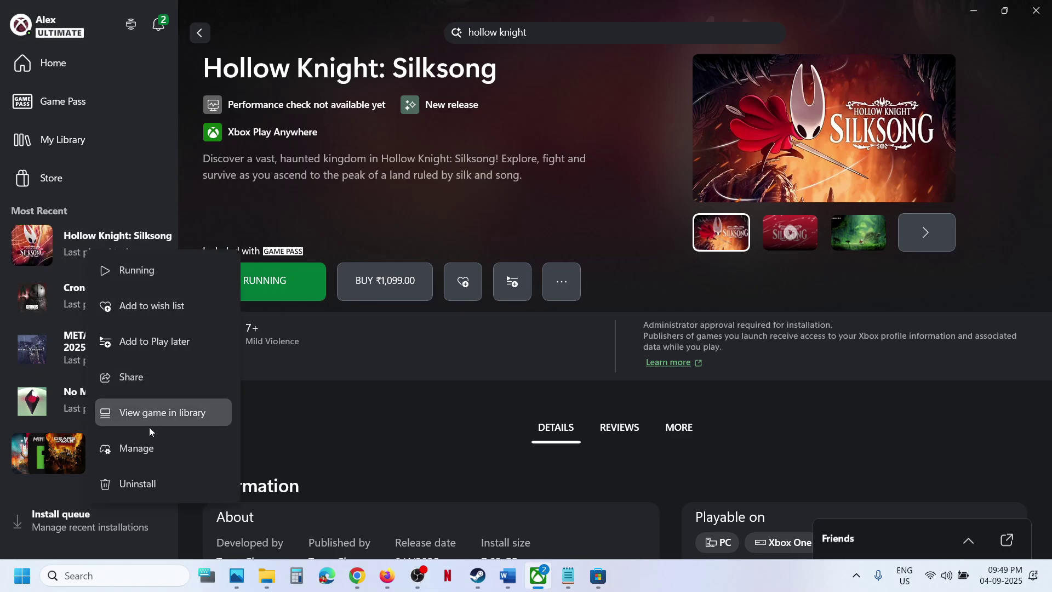
{"action": "left_click", "coordinate": [136, 450]}
{"action": "left_click", "coordinate": [573, 130]}
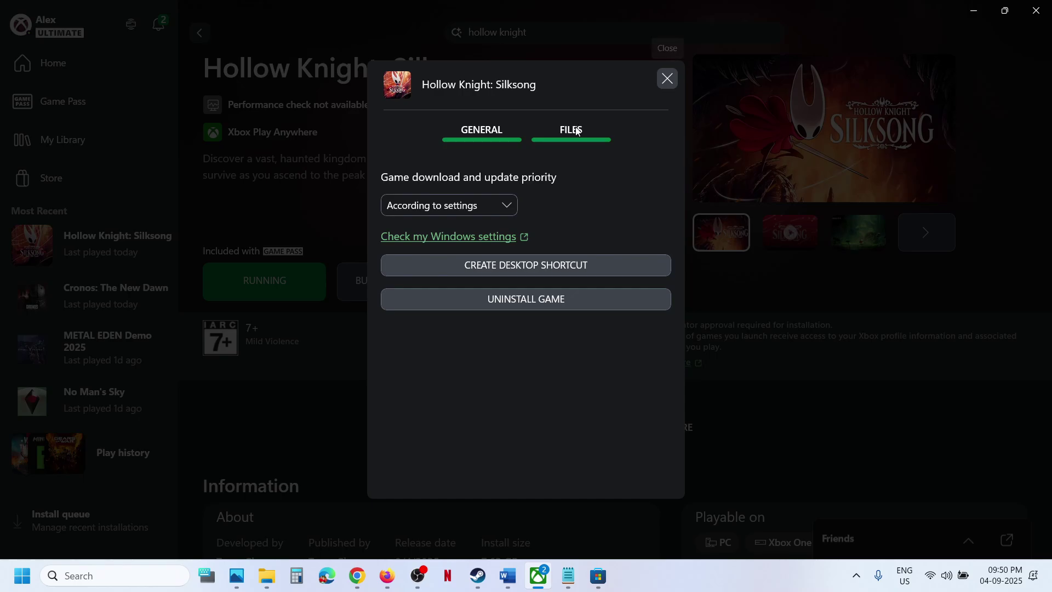
{"action": "left_click", "coordinate": [664, 82]}
Open Silksong's install folder from the Manage FILES tab with BROWSE
{"action": "left_click", "coordinate": [567, 287]}
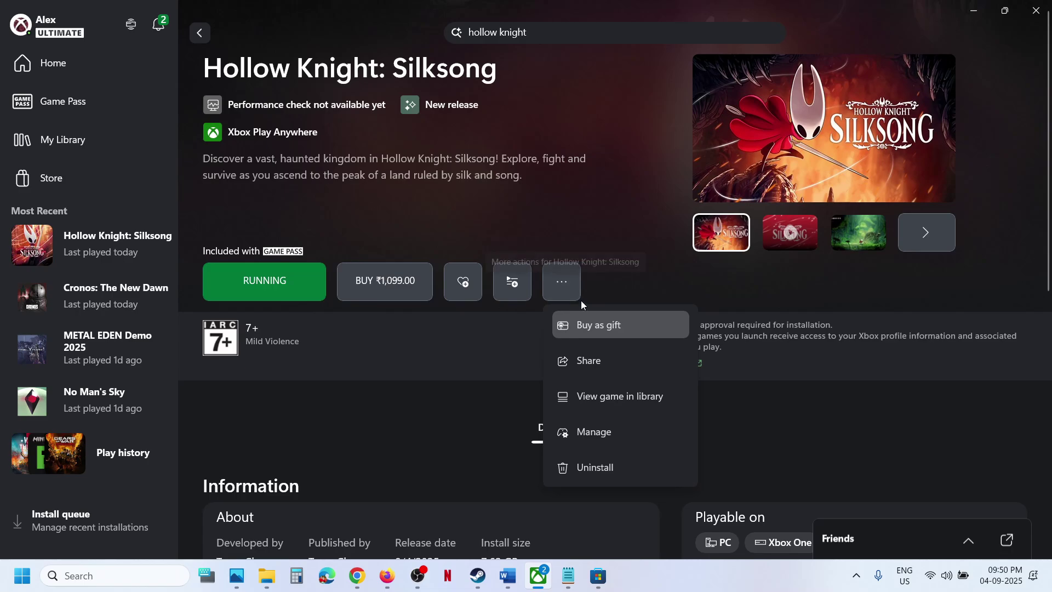
{"action": "left_click", "coordinate": [599, 435]}
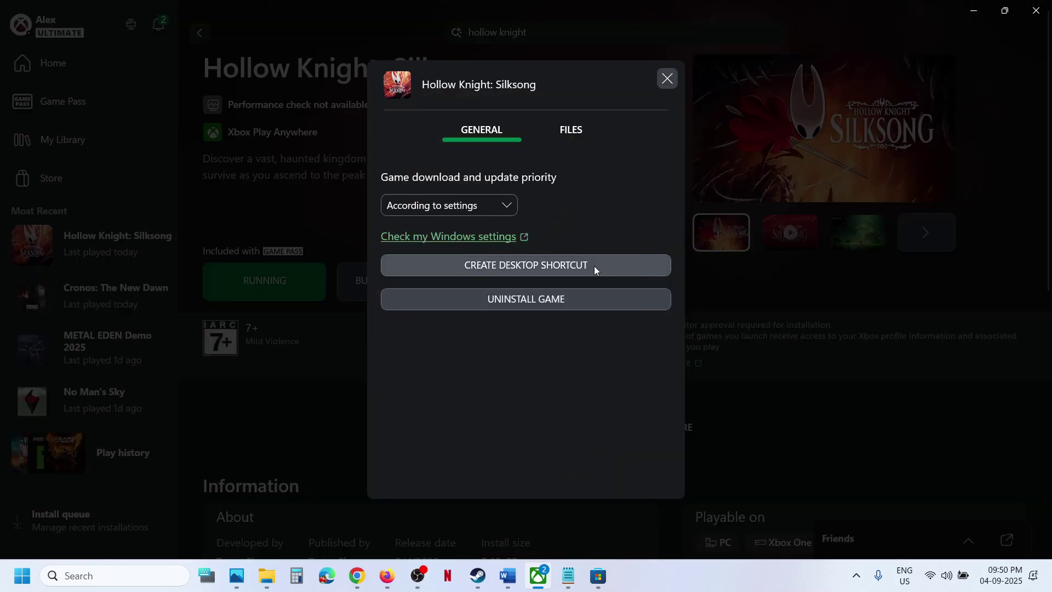
{"action": "left_click", "coordinate": [562, 139]}
{"action": "left_click", "coordinate": [590, 228]}
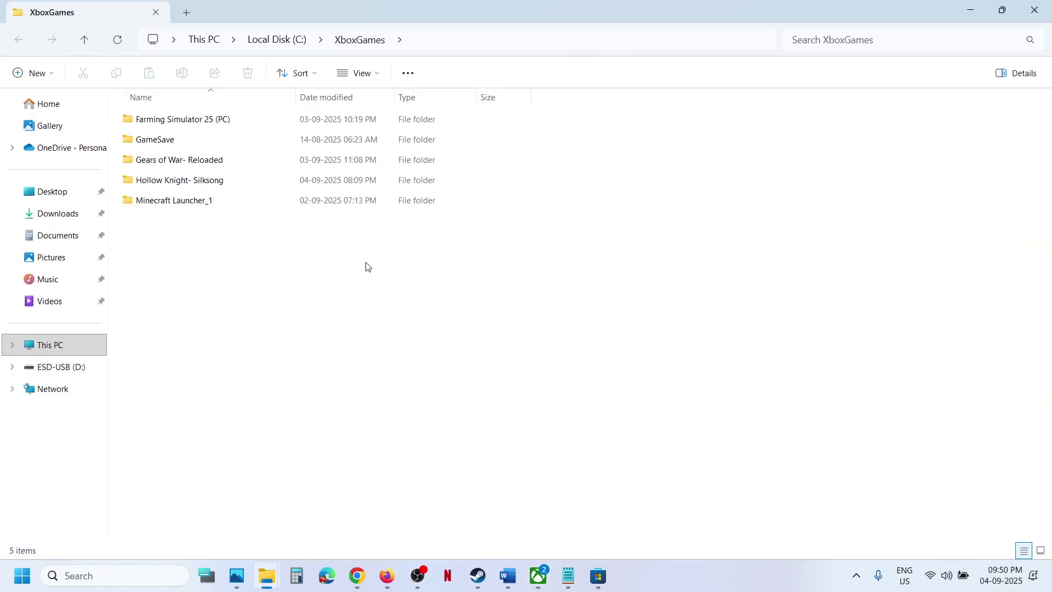
Open the Hollow Knight- Silksong folder and then its Content folder
{"action": "left_click", "coordinate": [193, 184]}
{"action": "double_click", "coordinate": [200, 185]}
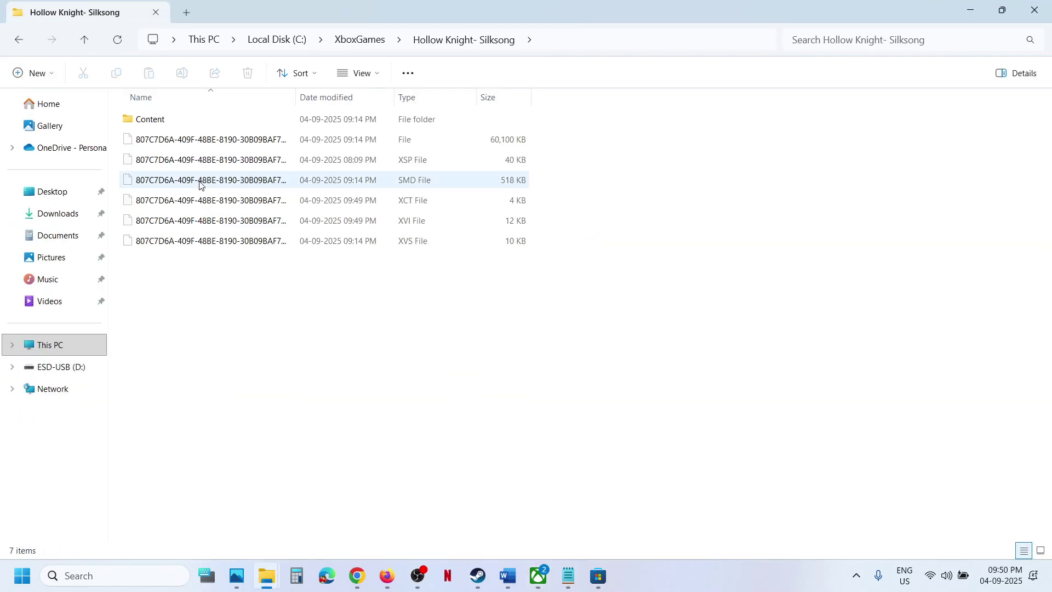
{"action": "left_click", "coordinate": [159, 122]}
{"action": "double_click", "coordinate": [160, 122]}
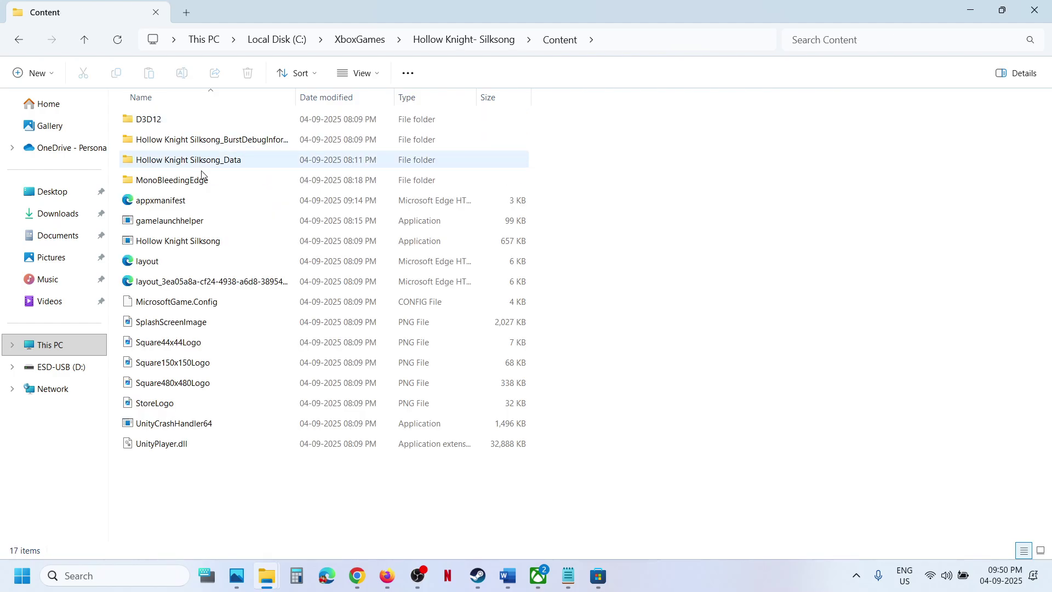
{"action": "left_click", "coordinate": [173, 248]}
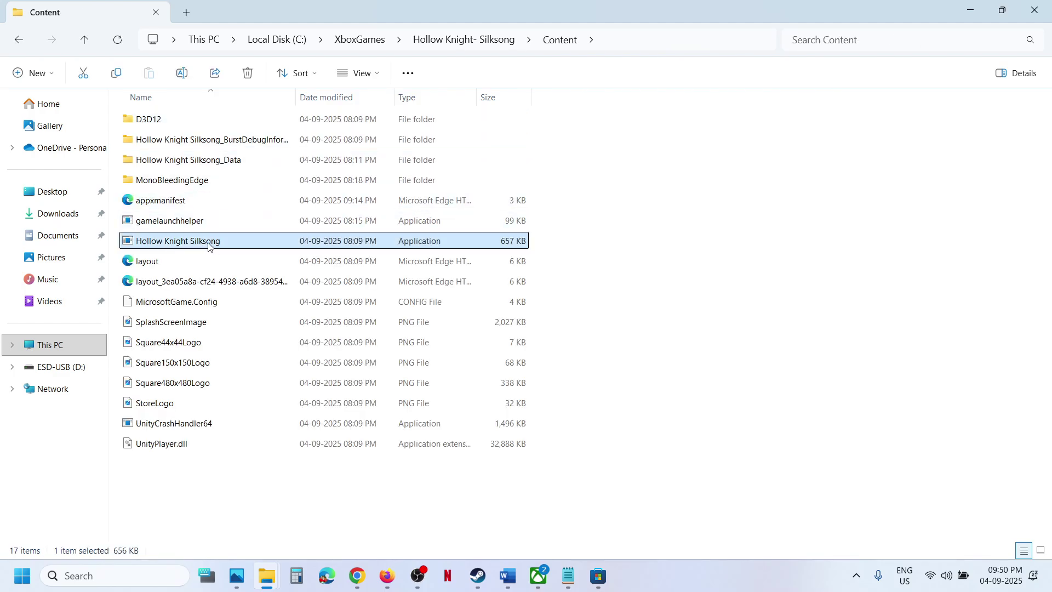
Copy the address-bar path C:\XboxGames\Hollow Knight- Silksong\Content
{"action": "left_click", "coordinate": [610, 41]}
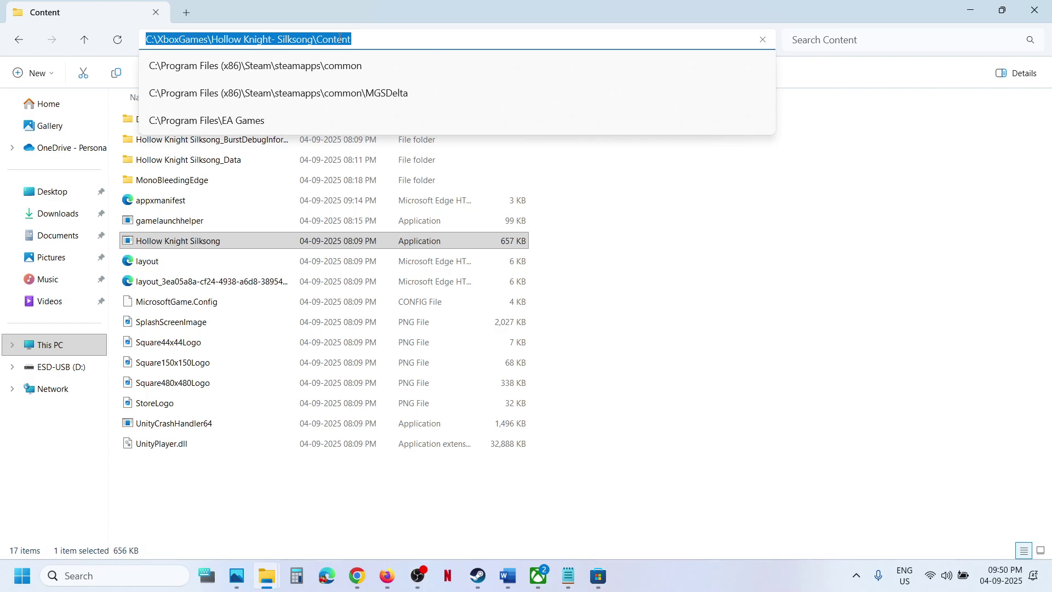
{"action": "left_click", "coordinate": [373, 38]}
{"action": "left_click_drag", "start_coordinate": [370, 39], "coordinate": [144, 40]}
{"action": "right_click", "coordinate": [165, 40]}
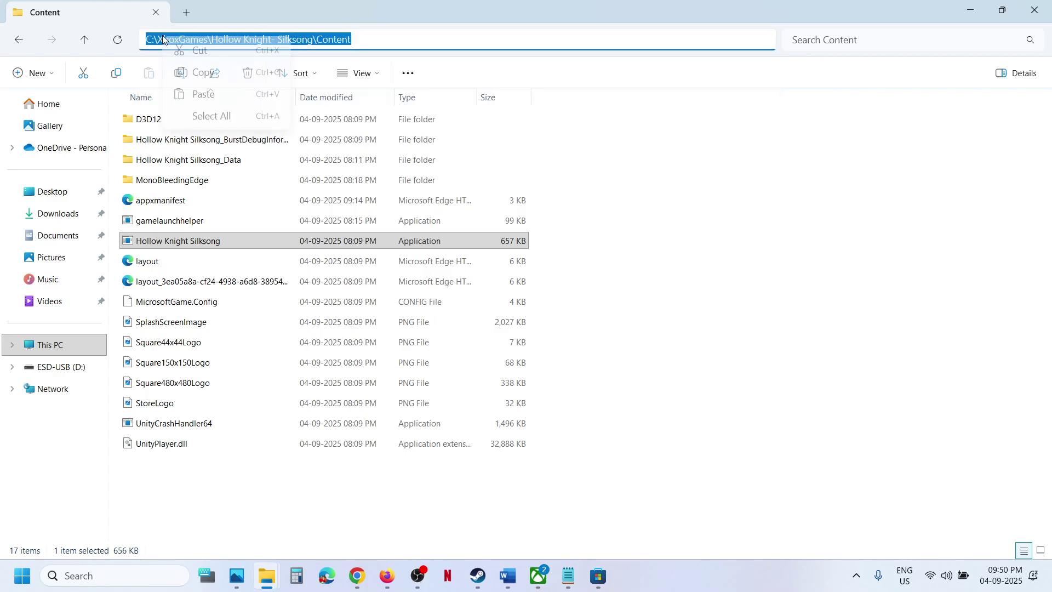
{"action": "left_click", "coordinate": [204, 73]}
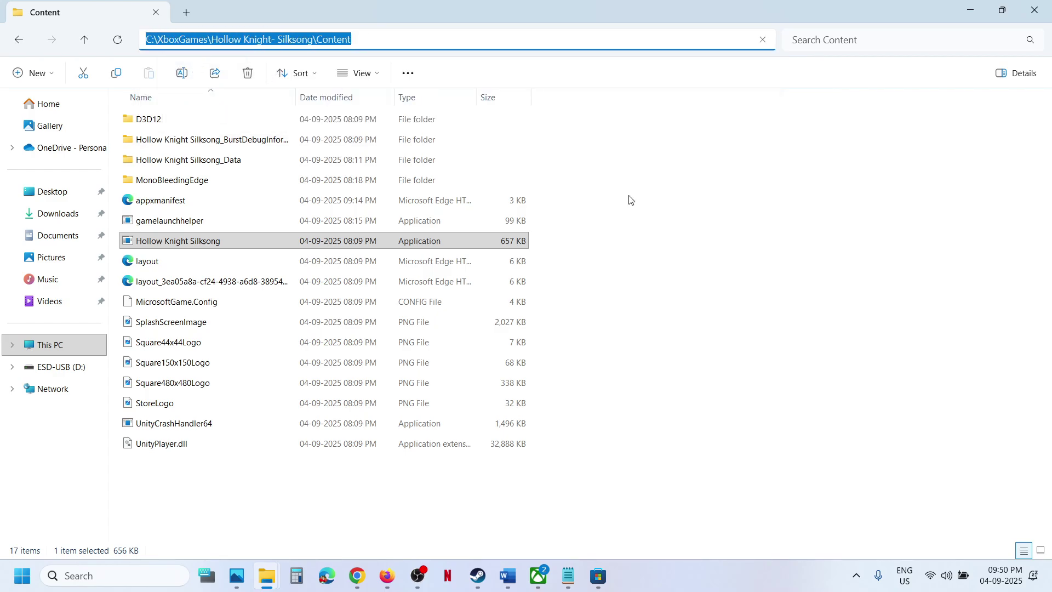
{"action": "left_click", "coordinate": [477, 575]}
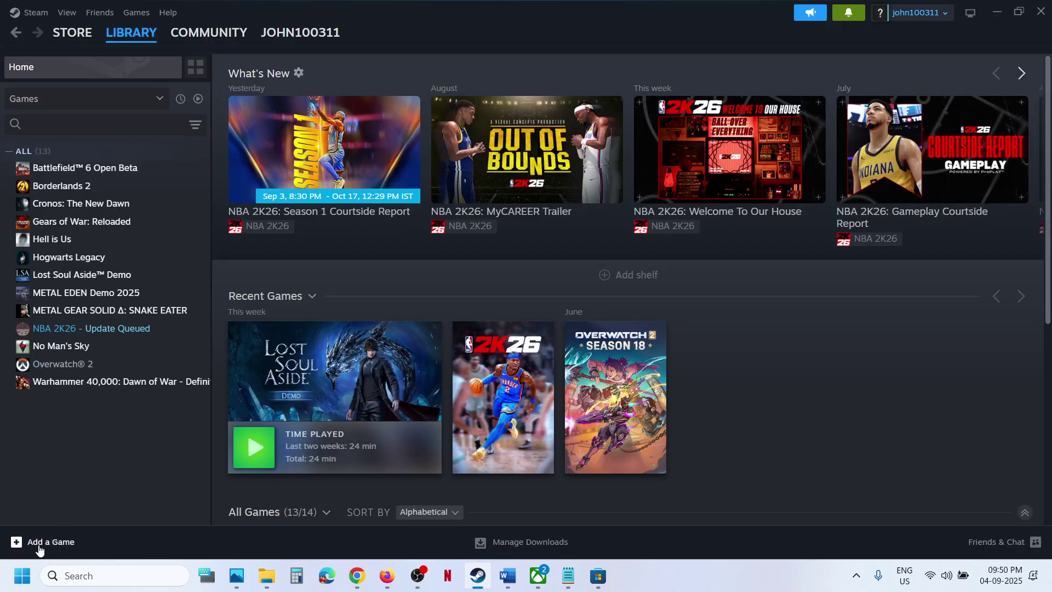
Add Battle.net as a non-Steam game and open its library page
{"action": "left_click", "coordinate": [33, 543]}
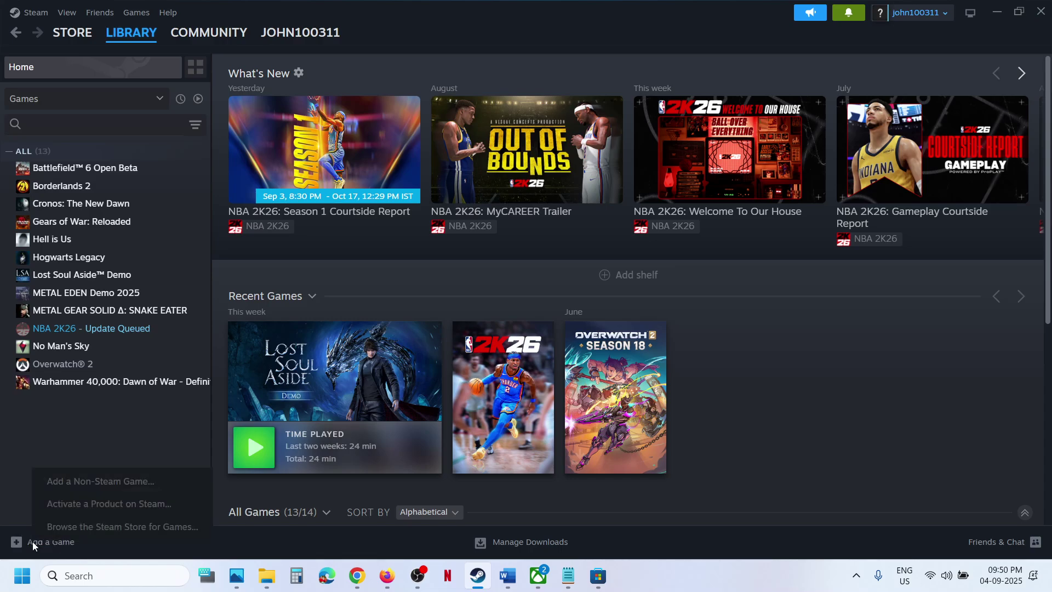
{"action": "left_click", "coordinate": [112, 482]}
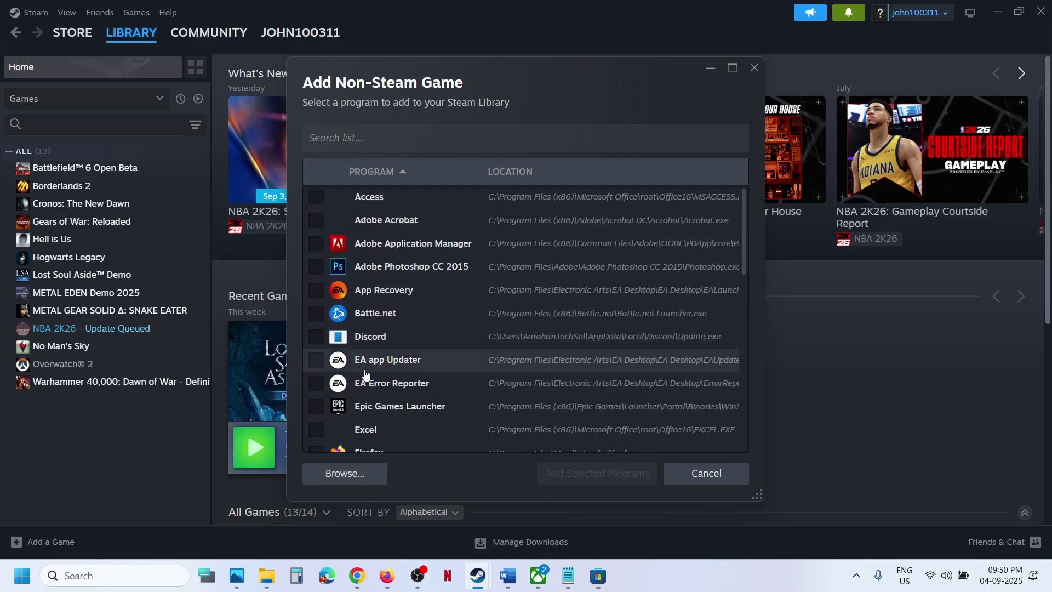
{"action": "left_click", "coordinate": [387, 320]}
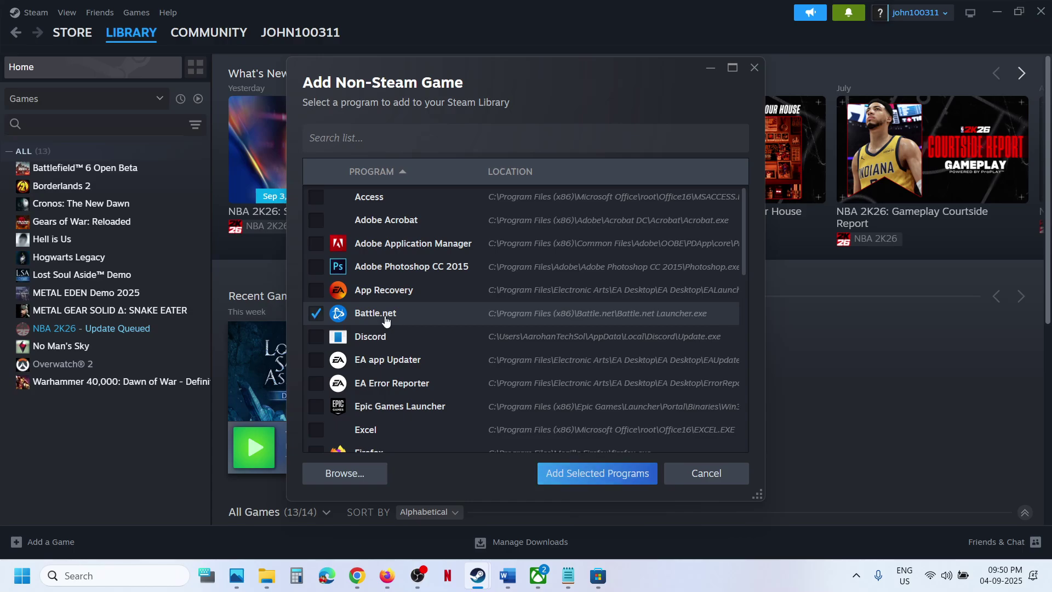
{"action": "left_click", "coordinate": [559, 473]}
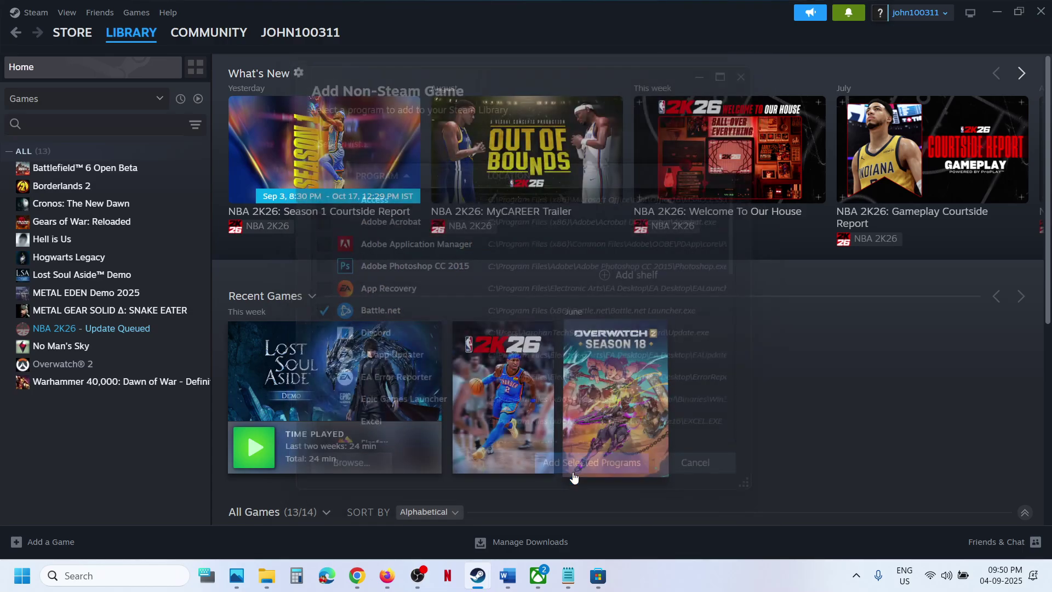
{"action": "left_click", "coordinate": [107, 191]}
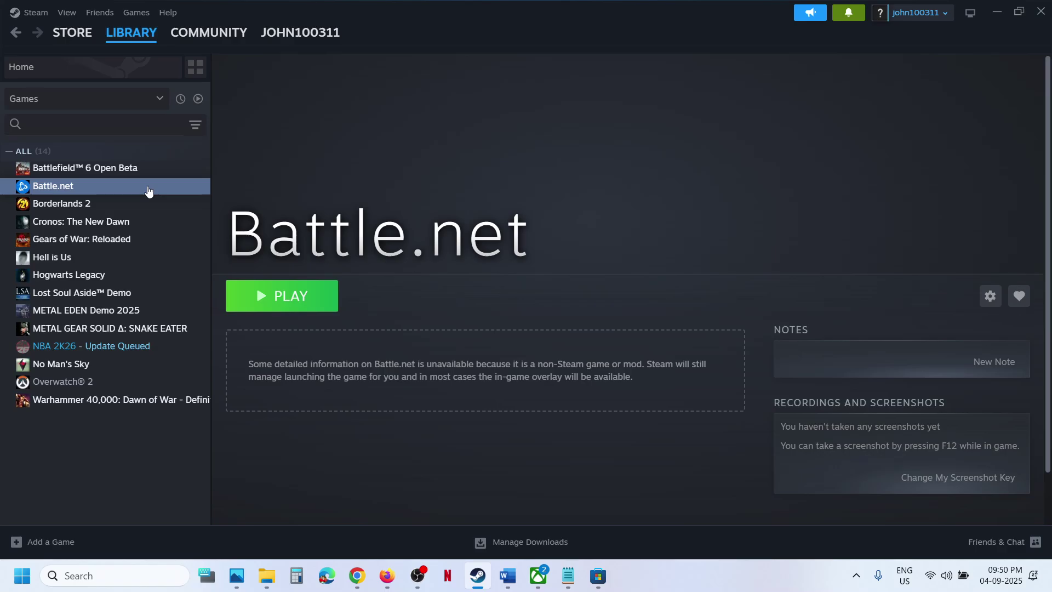
{"action": "right_click", "coordinate": [148, 190]}
Set the Battle.net shortcut's Target to C:\XboxGames\Hollow Knight- Silksong\Content and clear Start In
{"action": "left_click", "coordinate": [196, 294]}
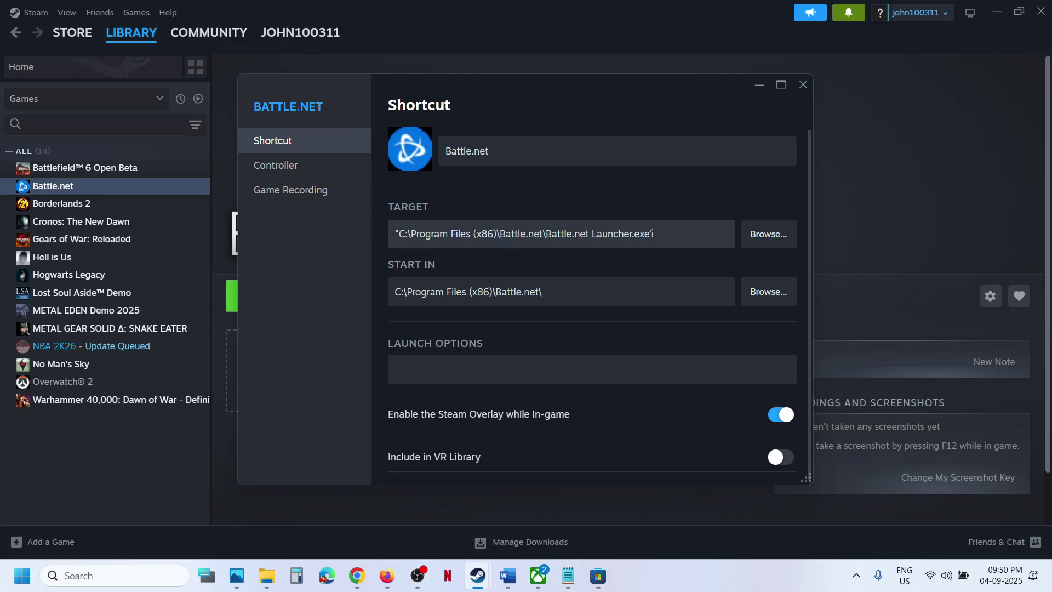
{"action": "left_click_drag", "start_coordinate": [652, 233], "coordinate": [403, 236]}
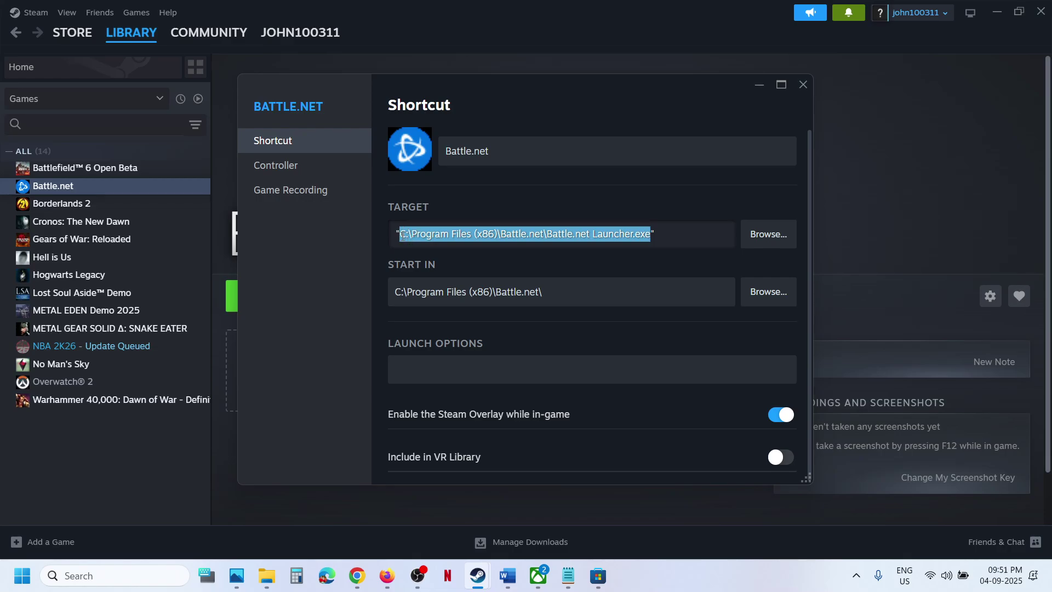
{"action": "key", "text": "ctrl+v"}
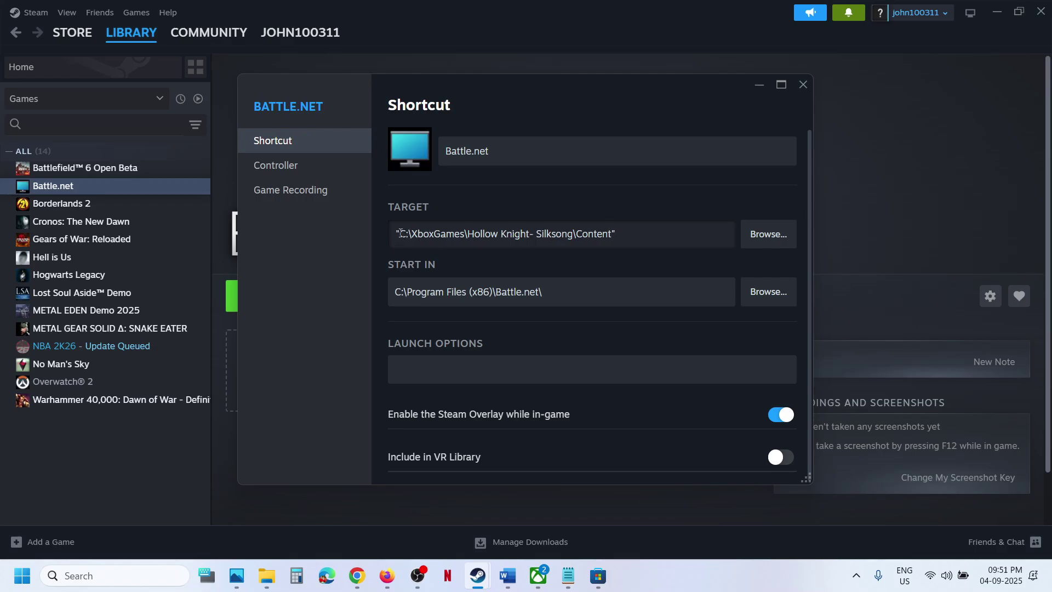
{"action": "left_click", "coordinate": [627, 231]}
{"action": "left_click", "coordinate": [553, 300]}
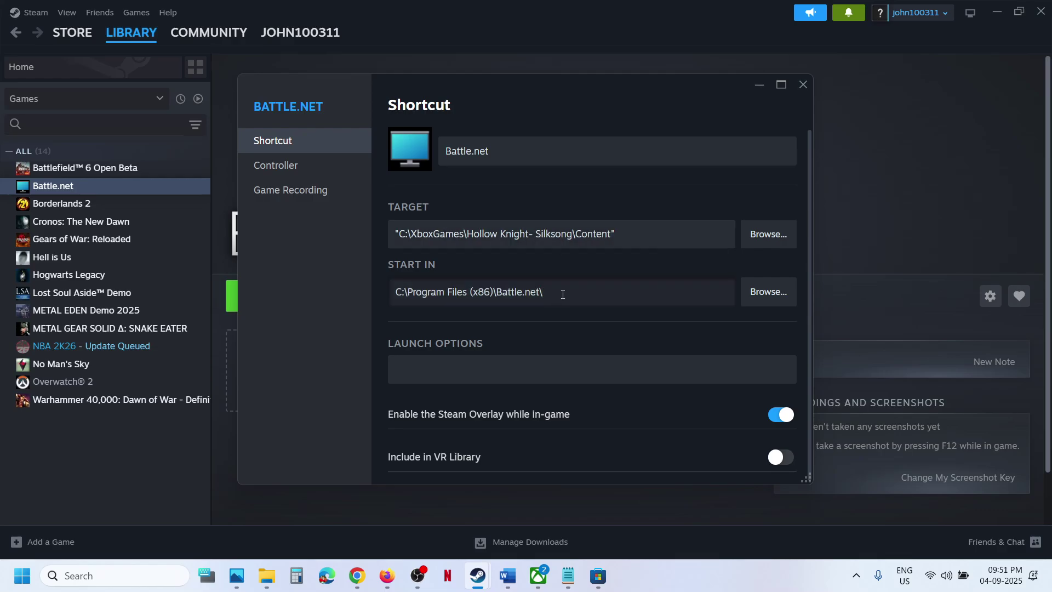
{"action": "left_click_drag", "start_coordinate": [562, 294], "coordinate": [396, 303]}
{"action": "key", "text": "BackSpace"}
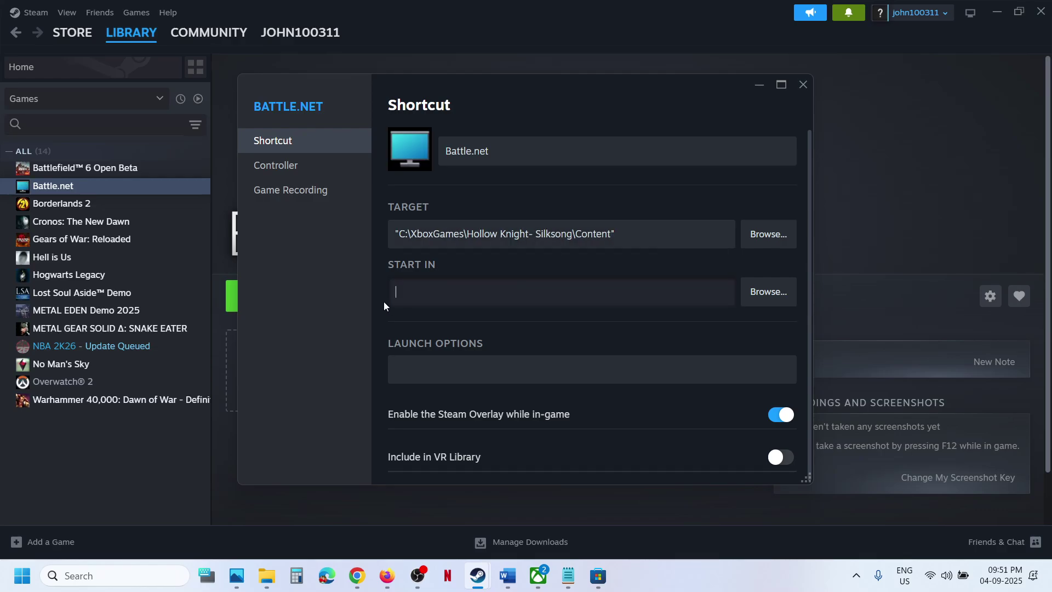
Replace the shortcut name Battle.net with 'Hollow Knight SilkSong'
{"action": "left_click_drag", "start_coordinate": [504, 151], "coordinate": [443, 152]}
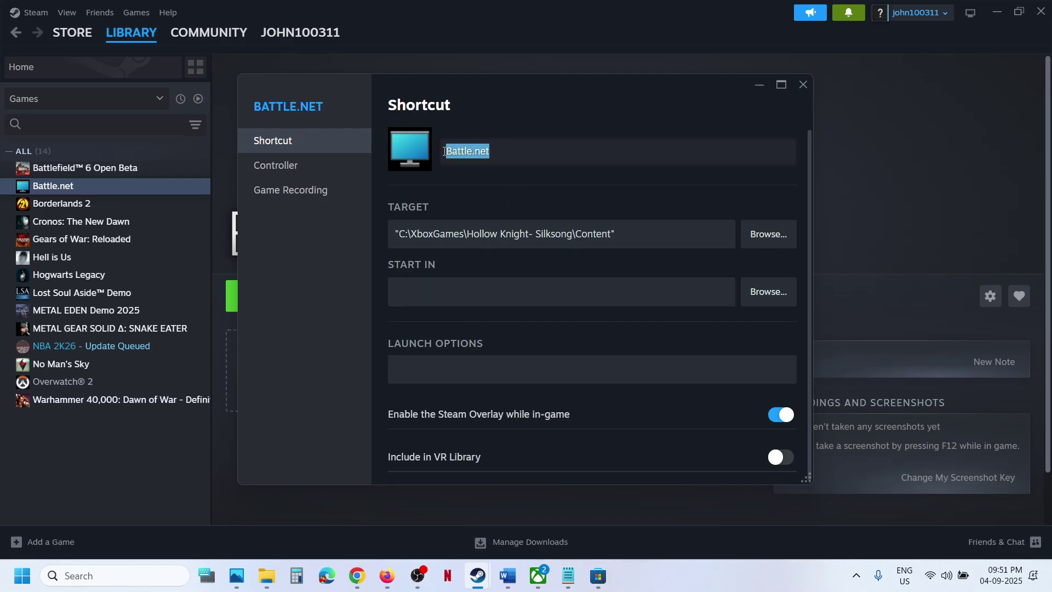
{"action": "type", "text": "Hollow Knight SilkSong"}
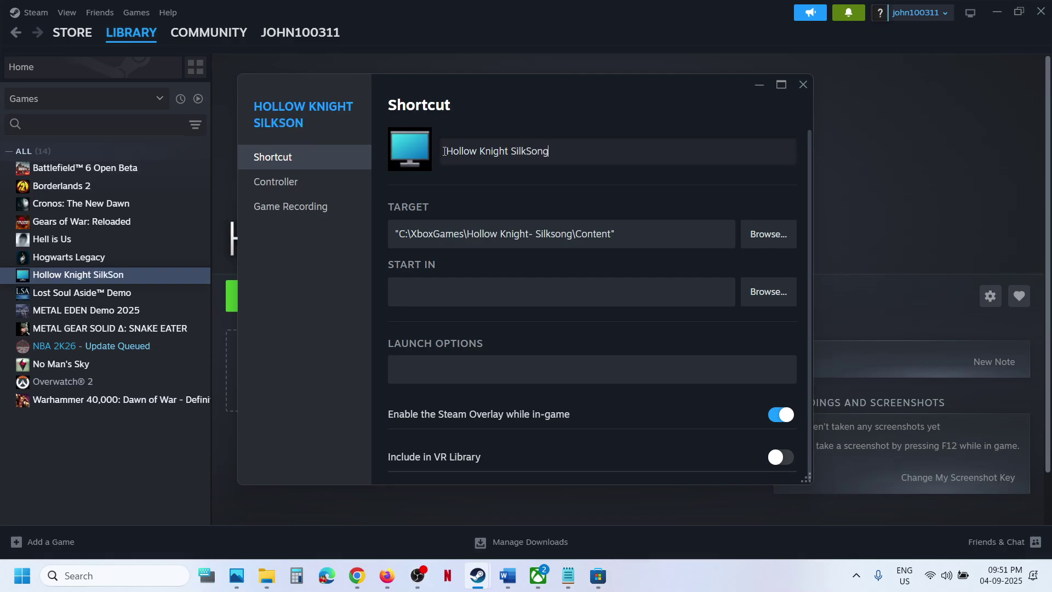
{"action": "left_click", "coordinate": [610, 234]}
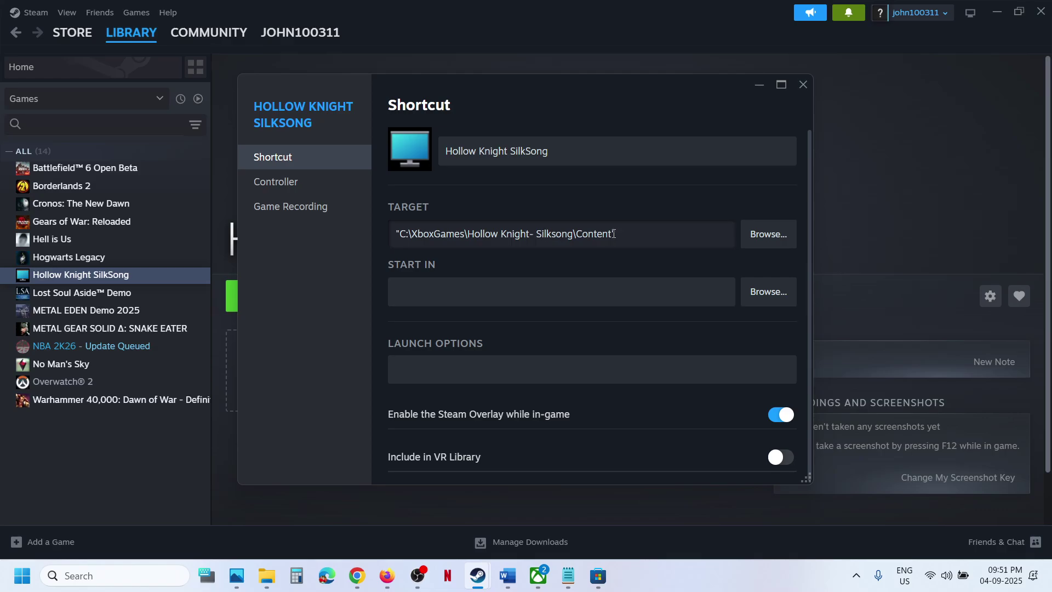
Copy the Hollow Knight Silksong application's file name via Rename, leaving it unchanged
{"action": "mouse_move", "coordinate": [267, 575]}
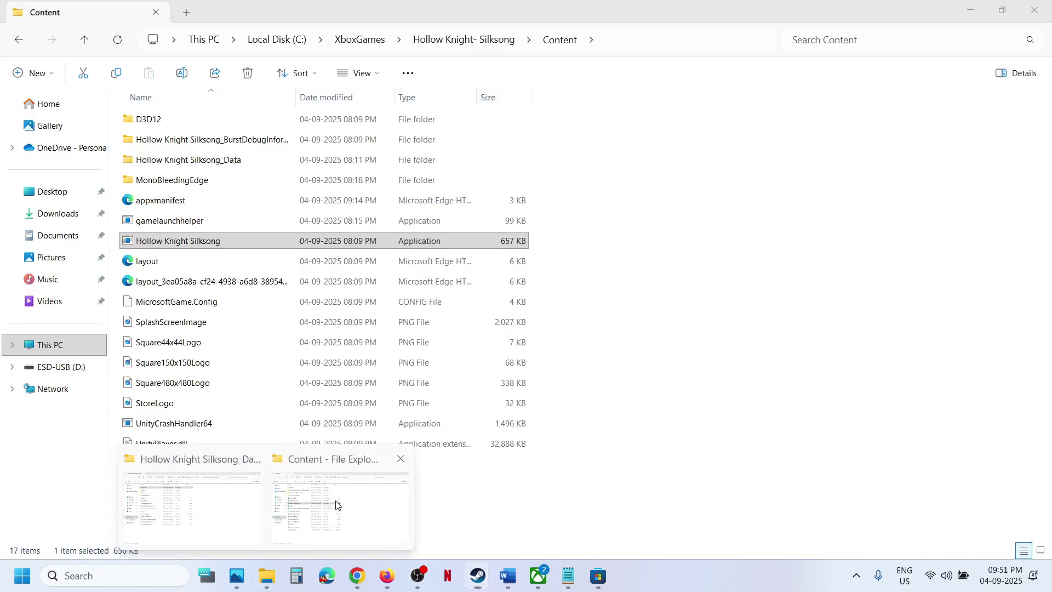
{"action": "left_click", "coordinate": [336, 504]}
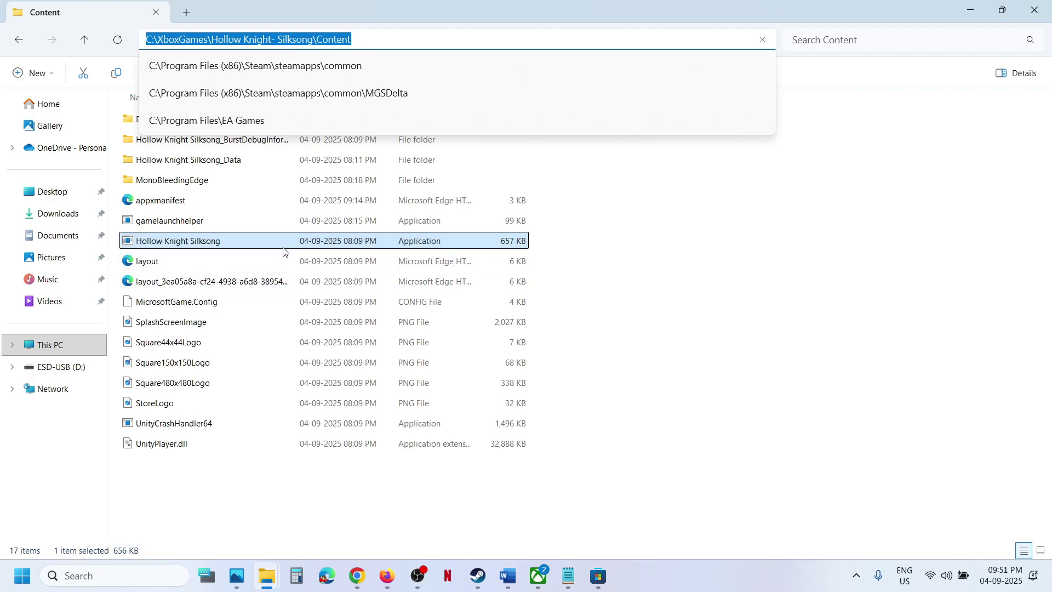
{"action": "left_click", "coordinate": [185, 244]}
{"action": "right_click", "coordinate": [177, 249]}
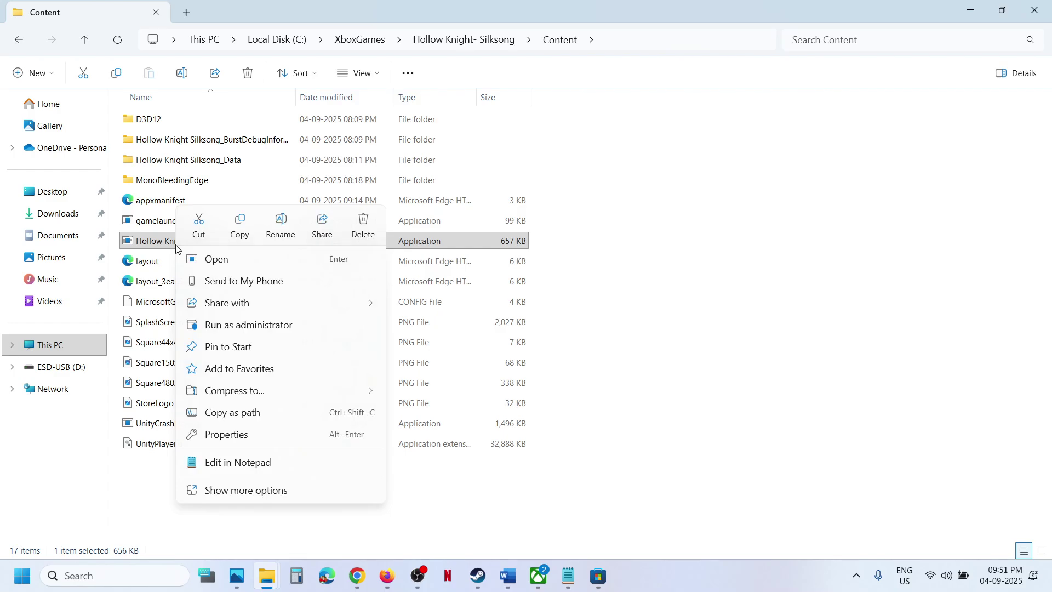
{"action": "left_click", "coordinate": [281, 220]}
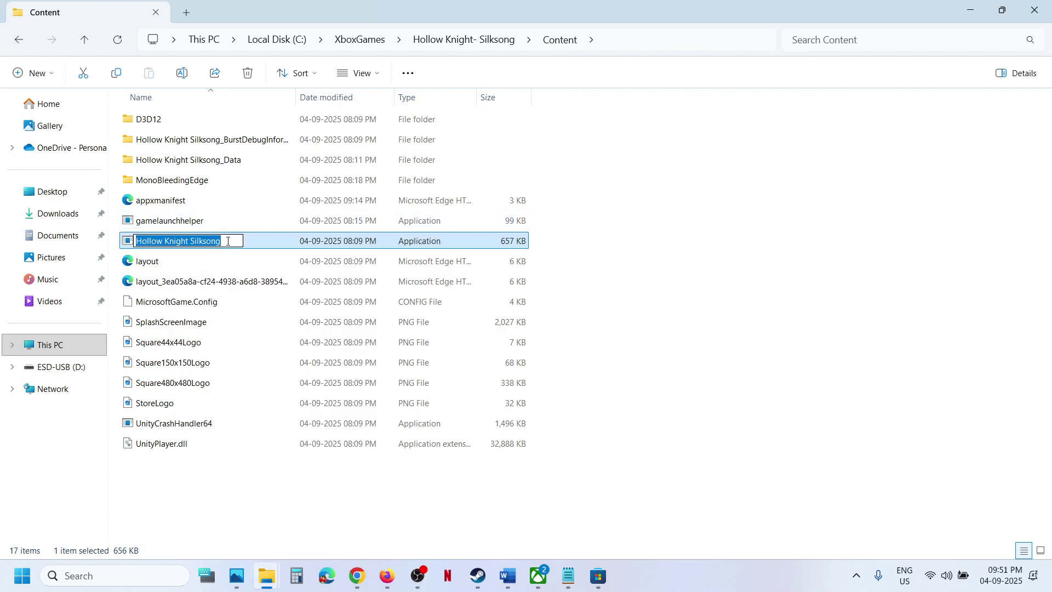
{"action": "left_click", "coordinate": [228, 241]}
{"action": "left_click_drag", "start_coordinate": [230, 241], "coordinate": [137, 242]}
{"action": "right_click", "coordinate": [145, 241]}
{"action": "left_click", "coordinate": [184, 285]}
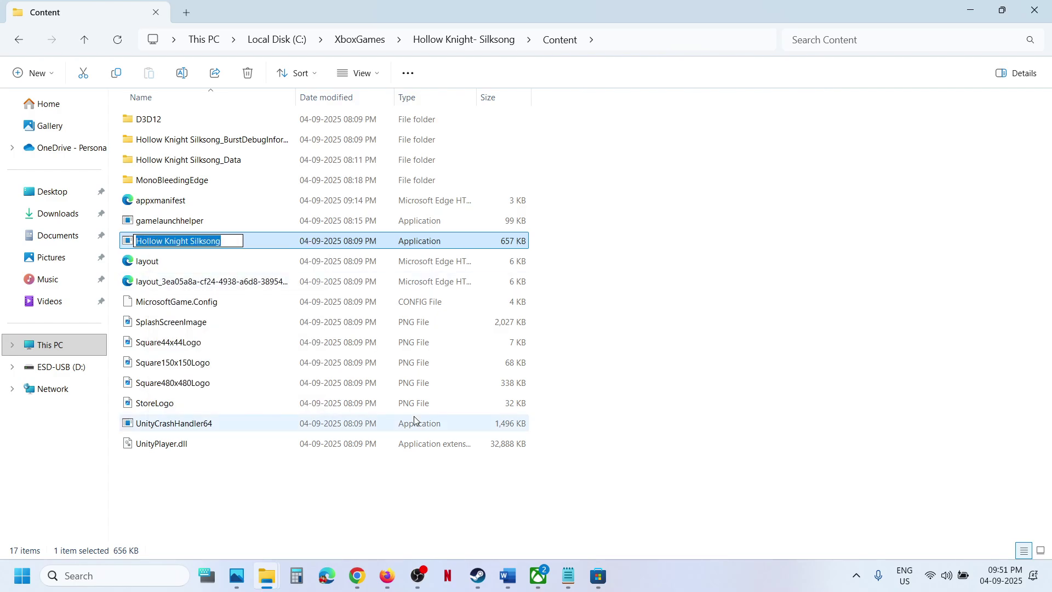
{"action": "left_click", "coordinate": [487, 573]}
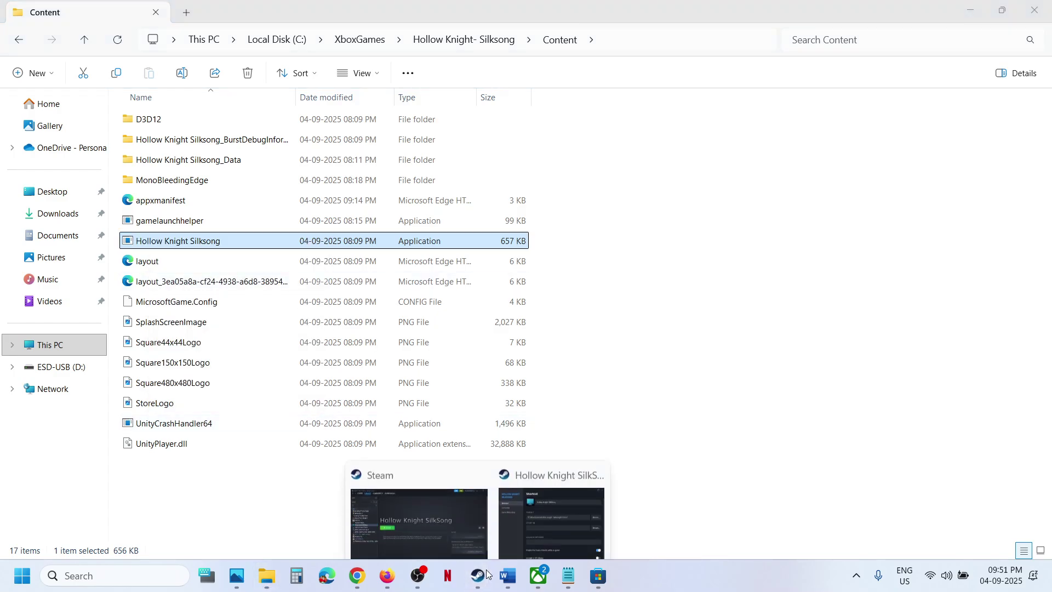
Append \Hollow Knight Silksong to the shortcut's Target and close its properties
{"action": "left_click", "coordinate": [555, 526]}
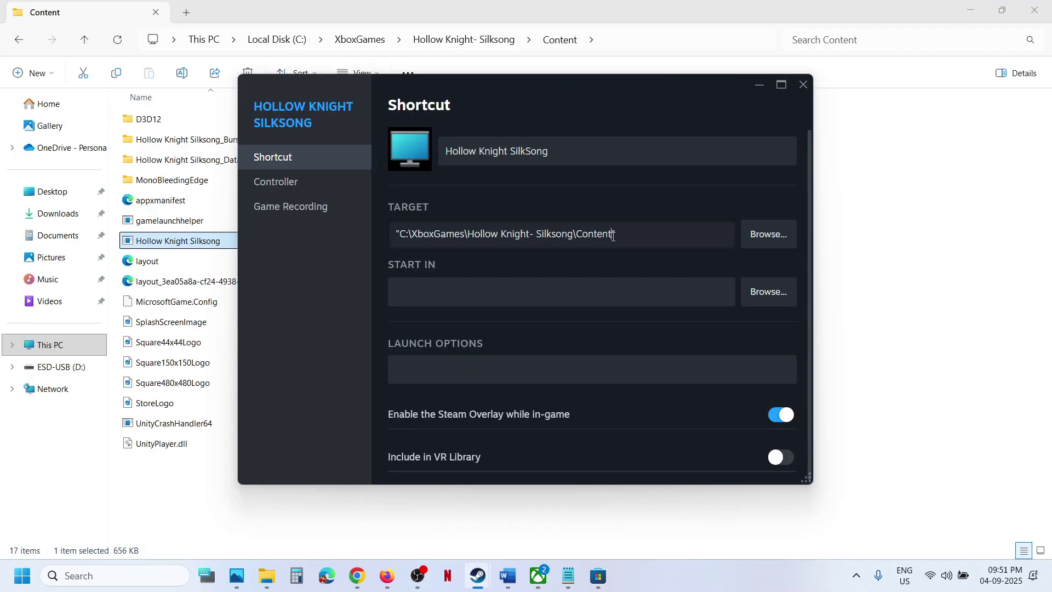
{"action": "left_click", "coordinate": [613, 234]}
{"action": "type", "text": "\\"}
{"action": "key", "text": "ctrl+v"}
{"action": "left_click", "coordinate": [727, 265]}
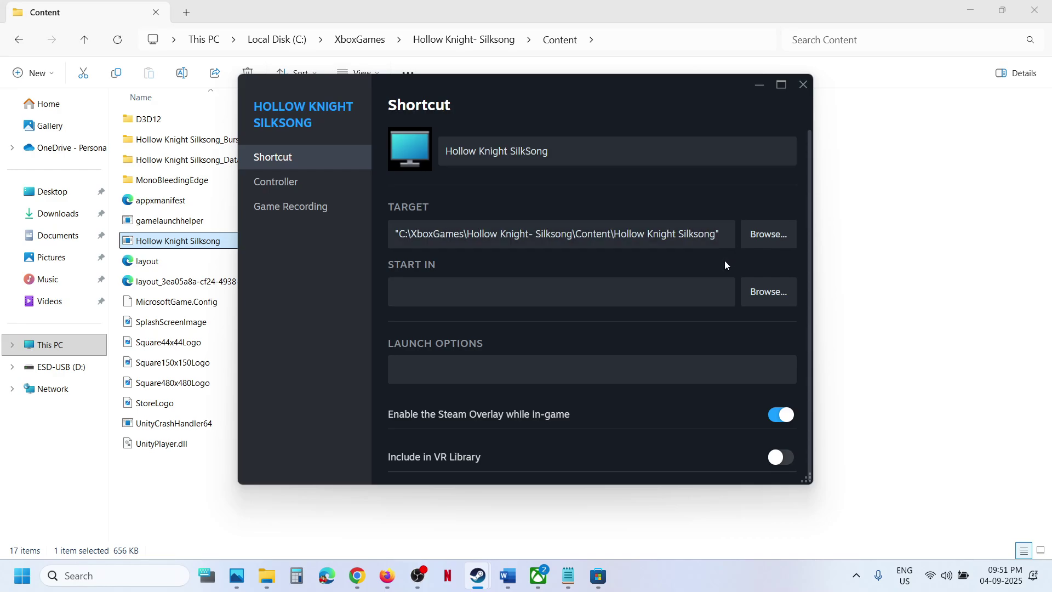
{"action": "left_click", "coordinate": [803, 83]}
Play Hollow Knight SilkSong from the Steam library, then close its splash window
{"action": "left_click", "coordinate": [477, 575]}
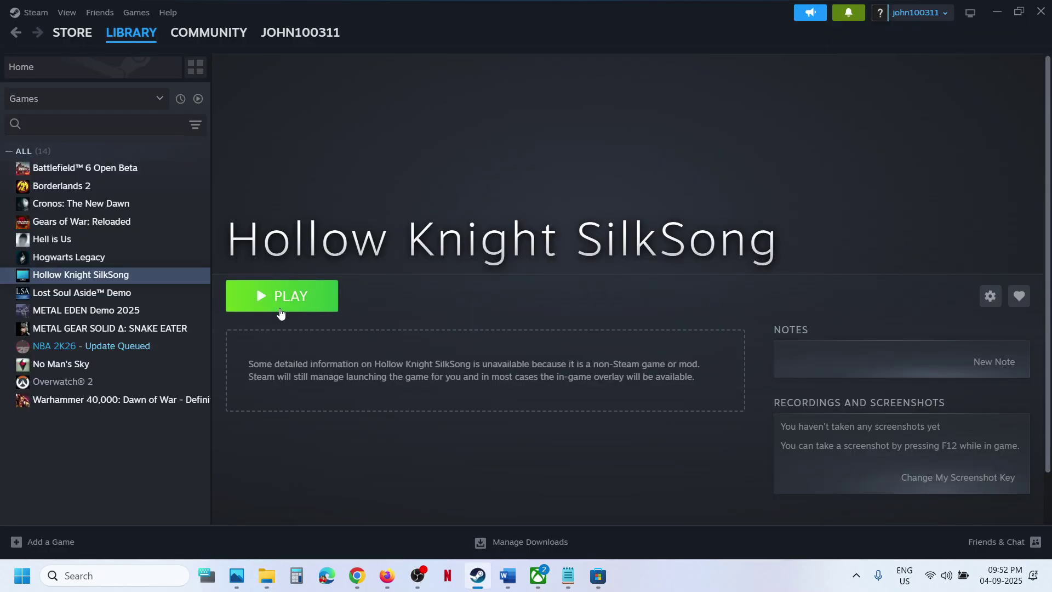
{"action": "left_click", "coordinate": [311, 304]}
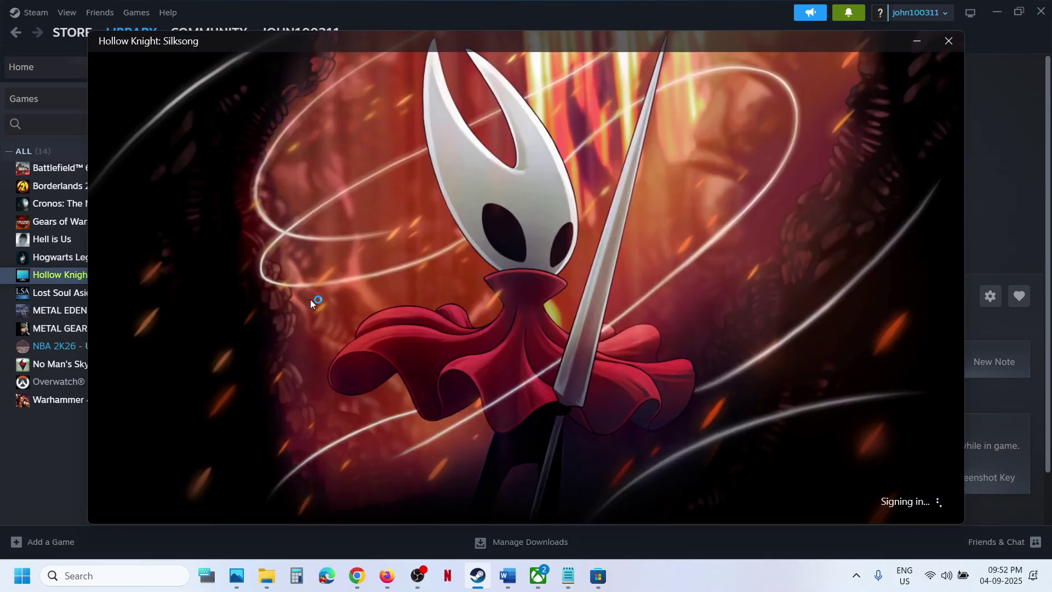
{"action": "left_click", "coordinate": [949, 42]}
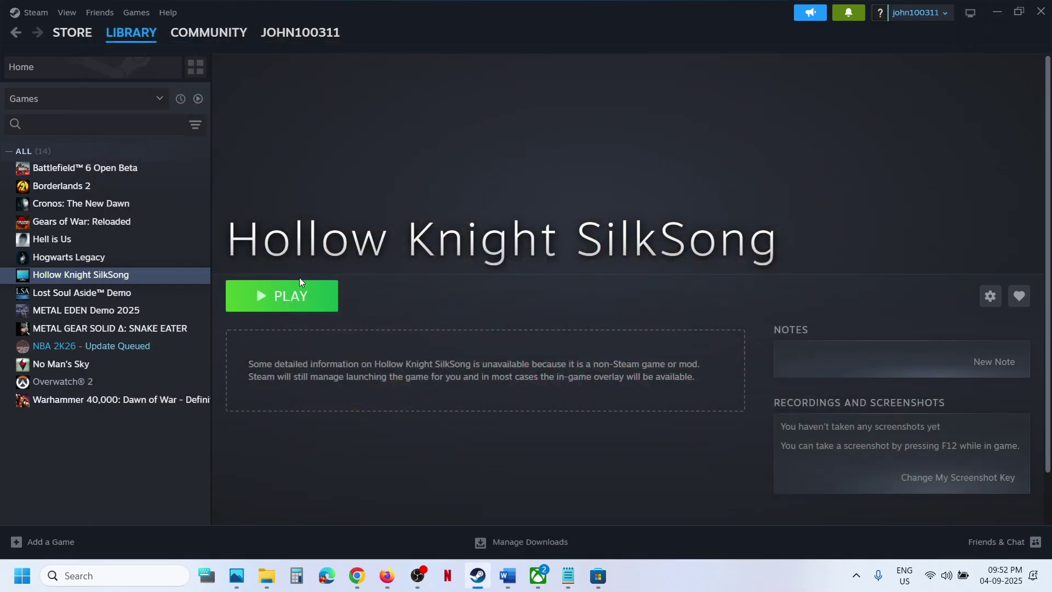
Open Set Custom Background for the game page art and cancel without changing it
{"action": "right_click", "coordinate": [467, 120]}
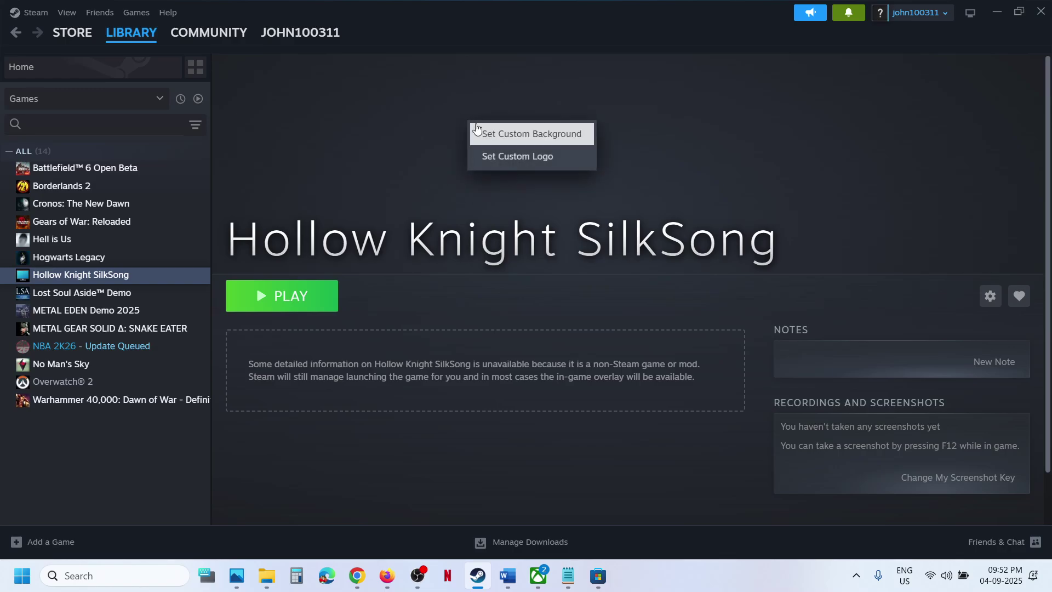
{"action": "left_click", "coordinate": [518, 137]}
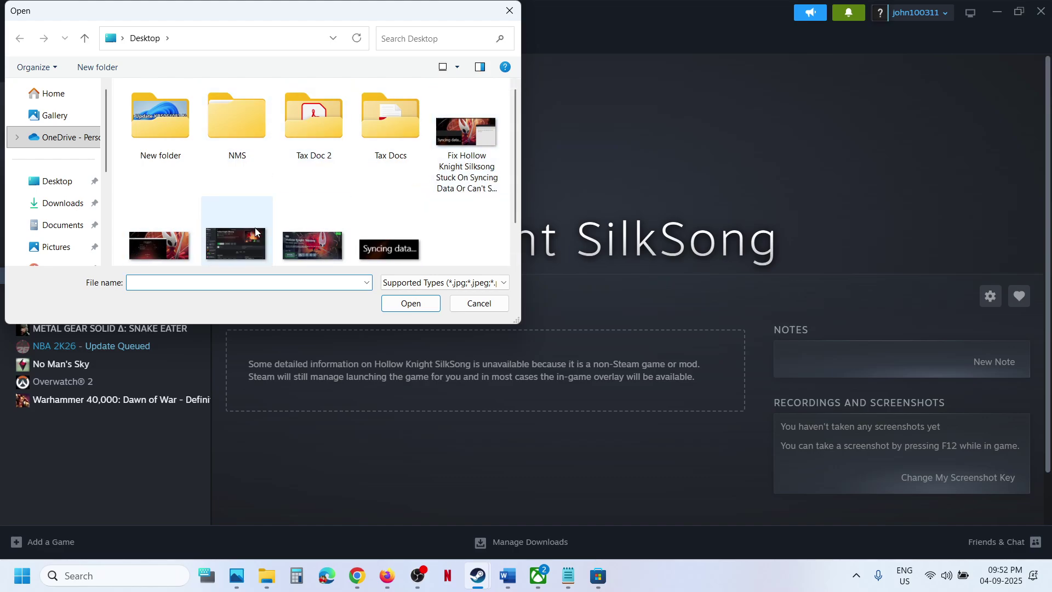
{"action": "left_click", "coordinate": [478, 303]}
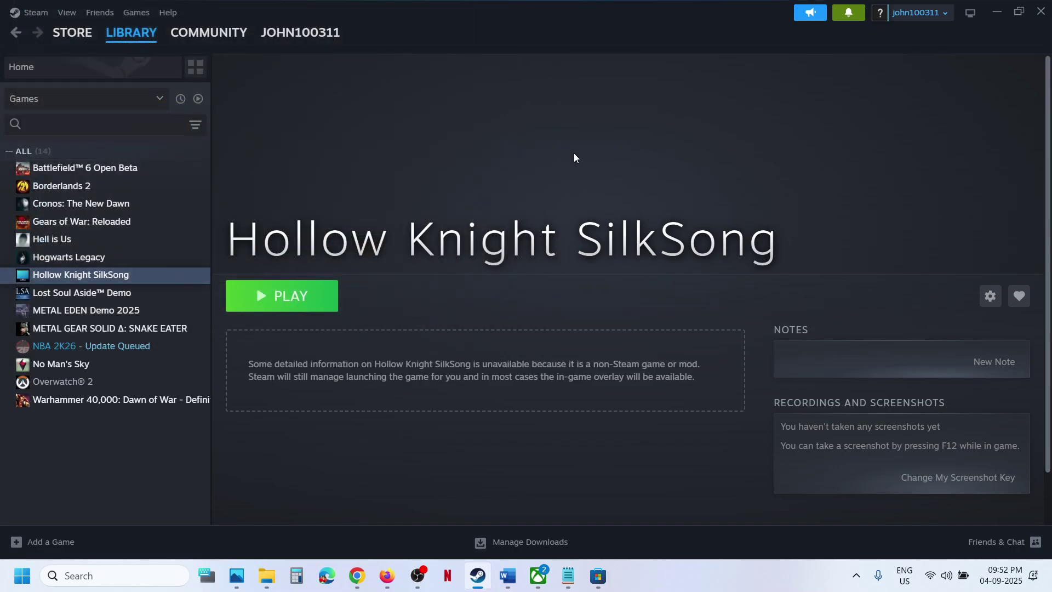
Open the shortcut's icon picker in Properties, cancel it, and close Properties
{"action": "right_click", "coordinate": [122, 276]}
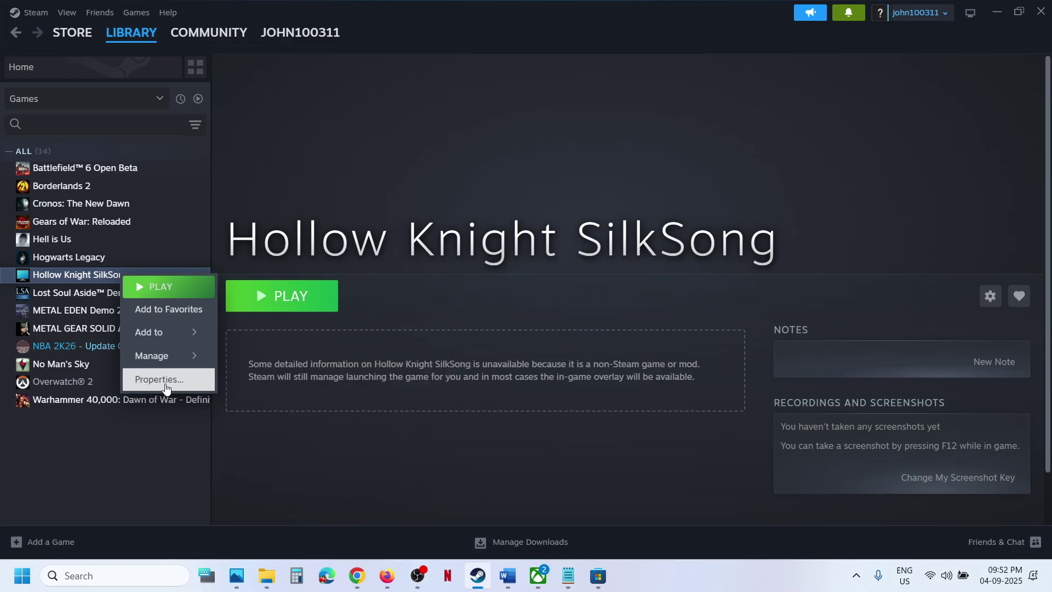
{"action": "left_click", "coordinate": [157, 377]}
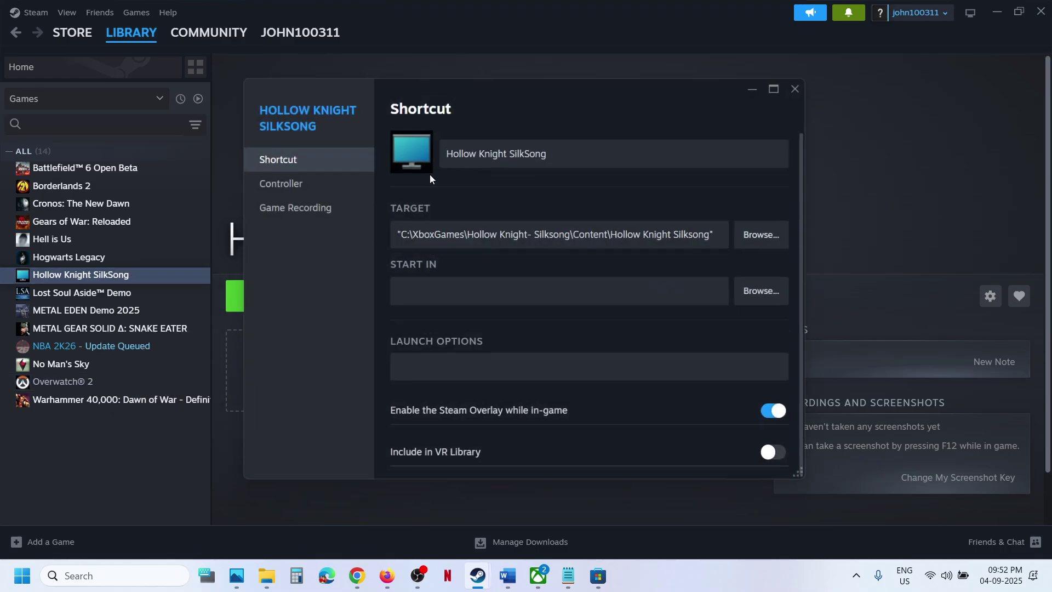
{"action": "left_click", "coordinate": [410, 151]}
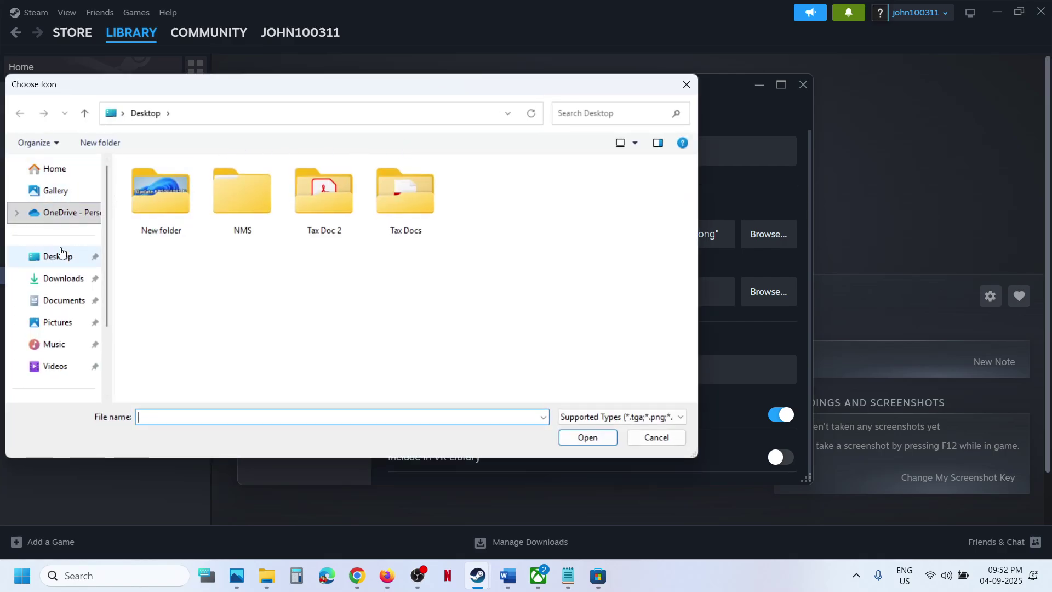
{"action": "left_click", "coordinate": [638, 438]}
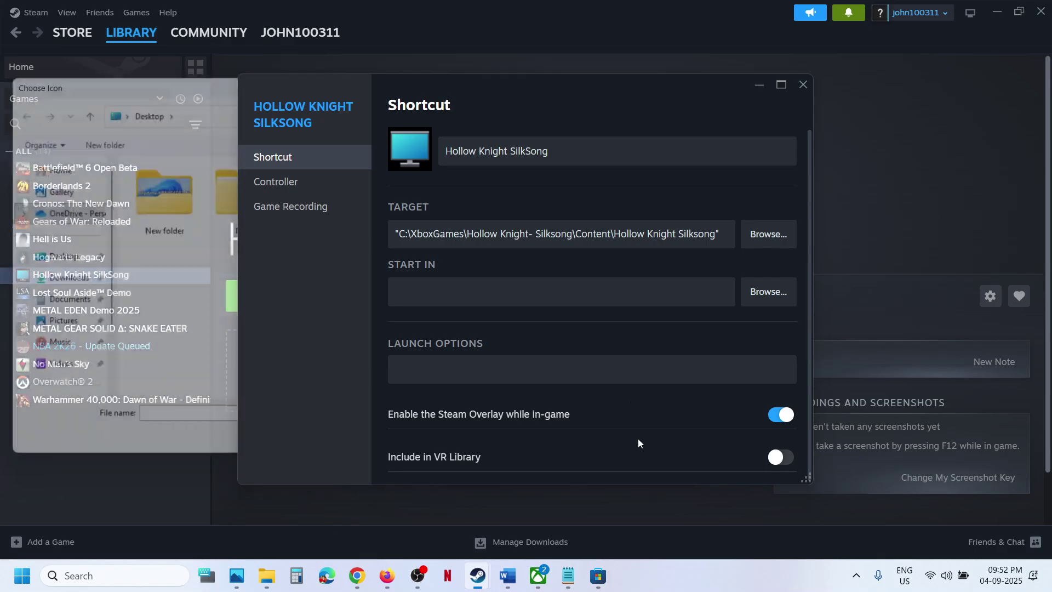
{"action": "left_click", "coordinate": [804, 85]}
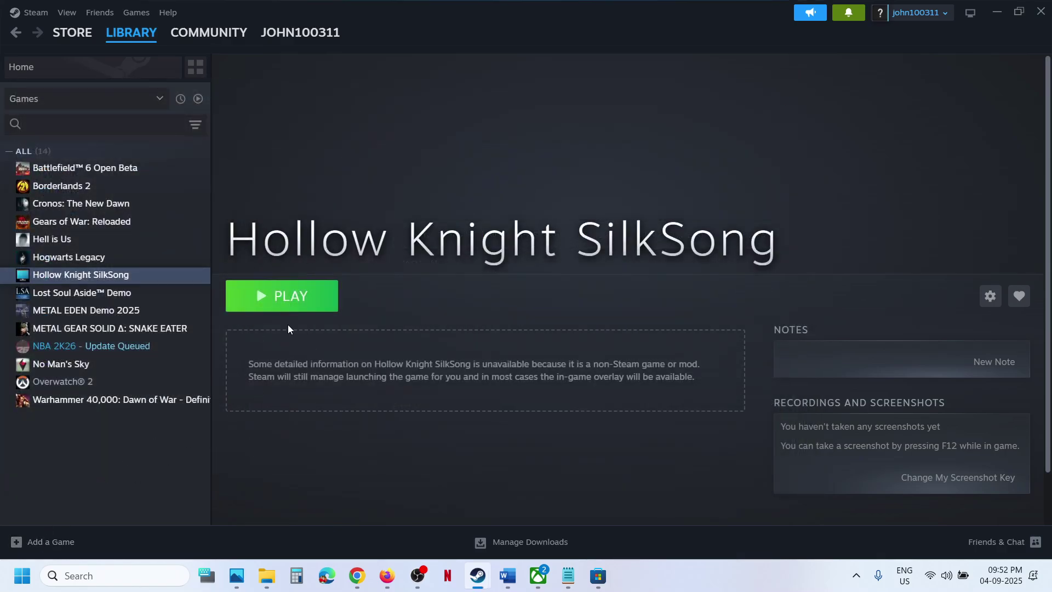
{"action": "left_click", "coordinate": [7, 541]}
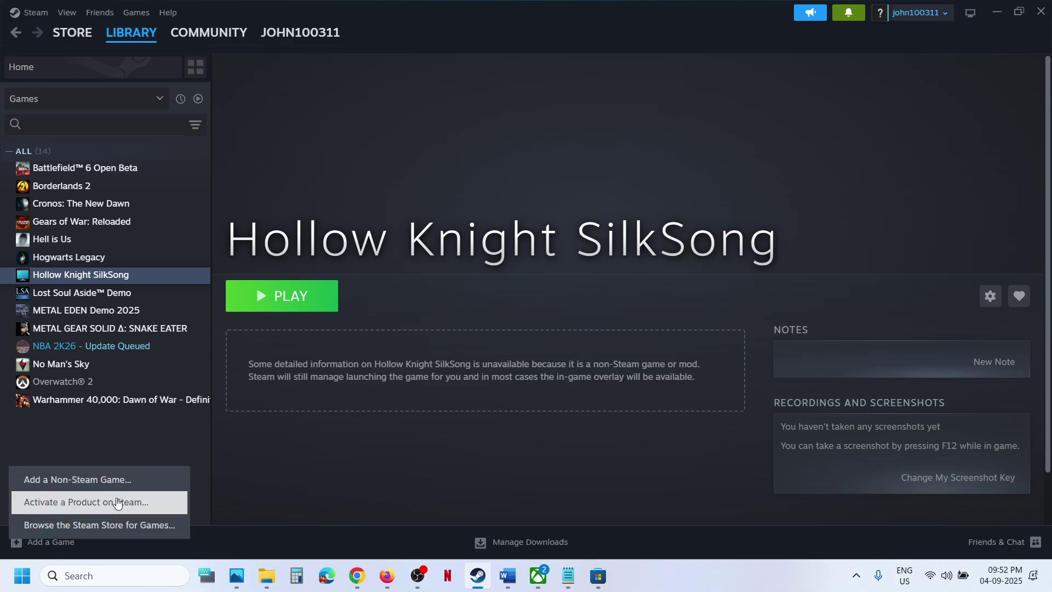
Add App Recovery as a non-Steam game and open its shortcut Properties
{"action": "left_click", "coordinate": [76, 482]}
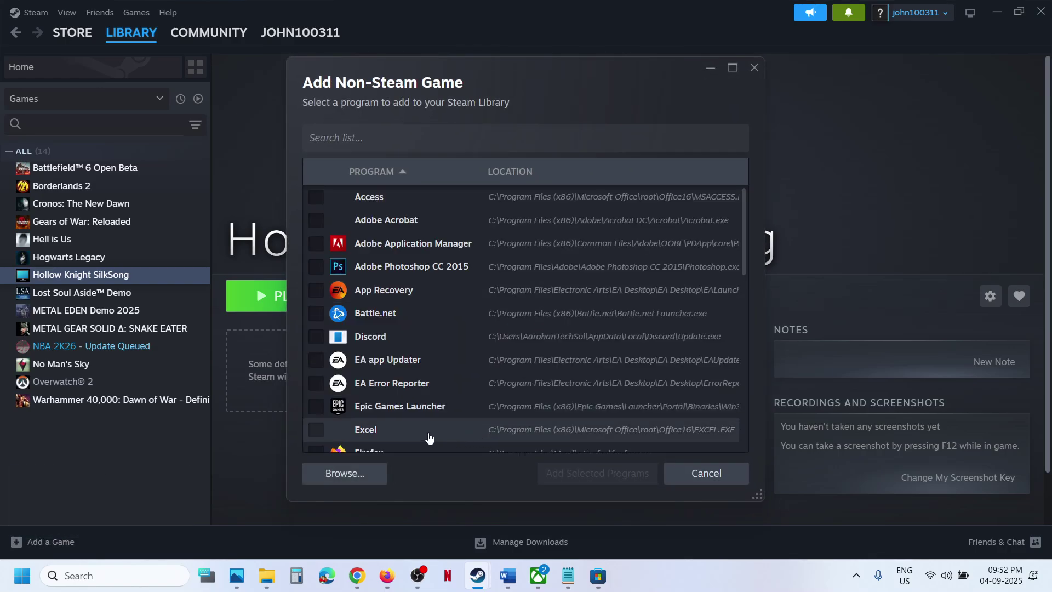
{"action": "left_click", "coordinate": [396, 291]}
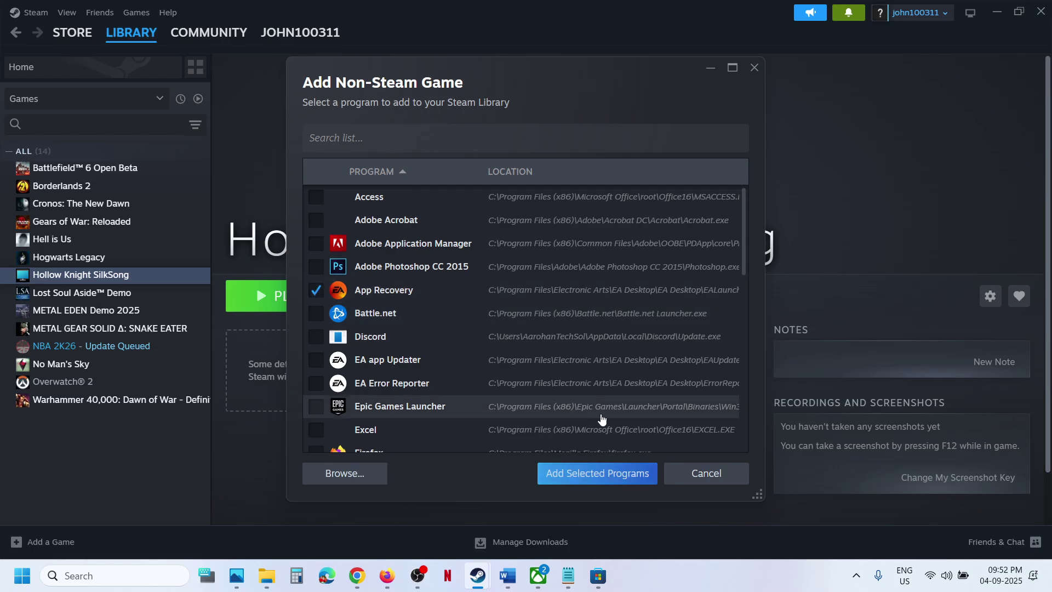
{"action": "left_click", "coordinate": [595, 473]}
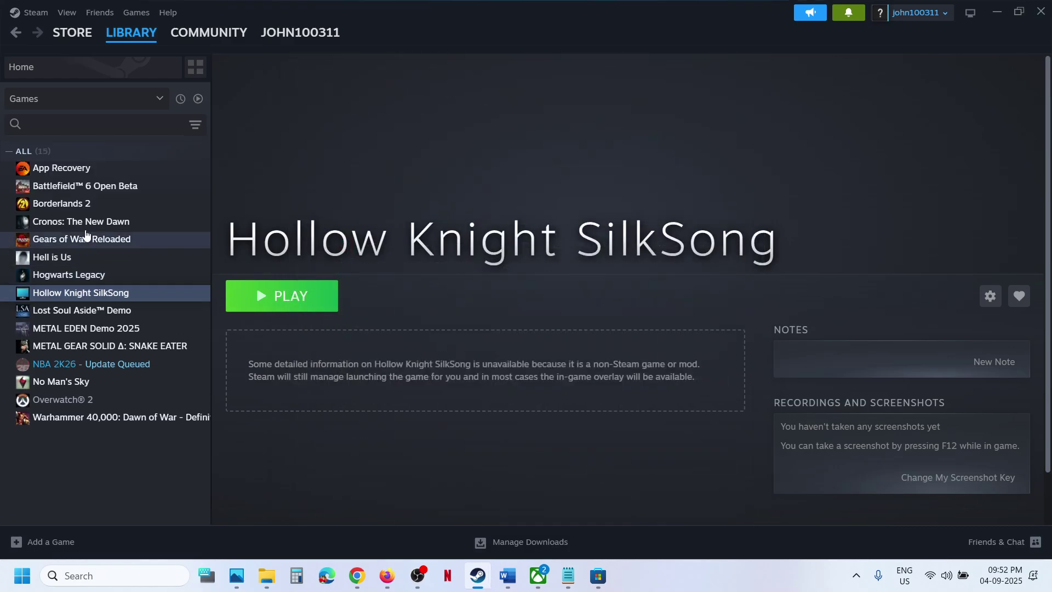
{"action": "right_click", "coordinate": [62, 173]}
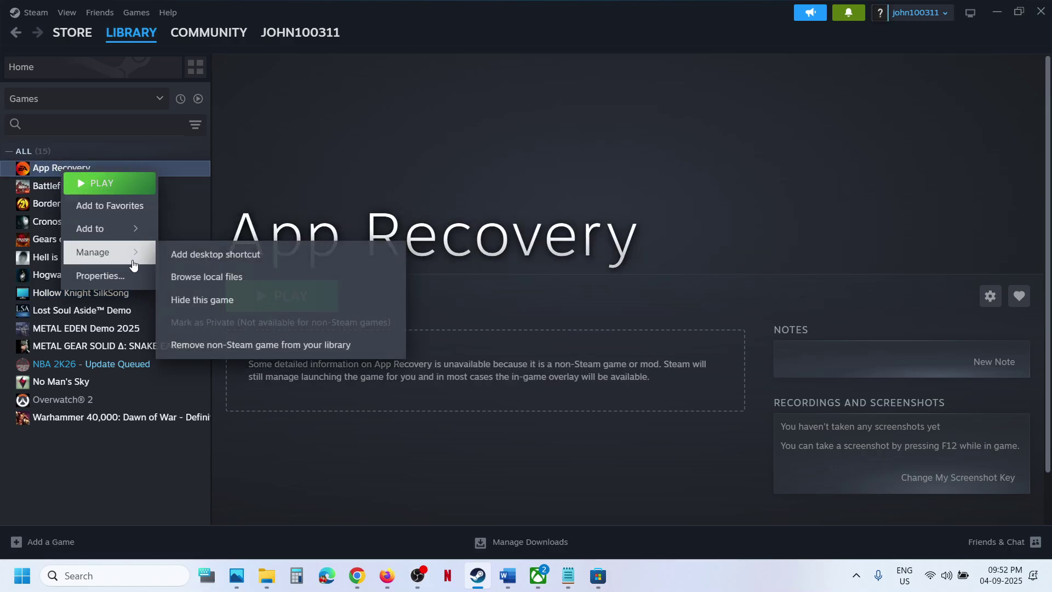
{"action": "left_click", "coordinate": [113, 274]}
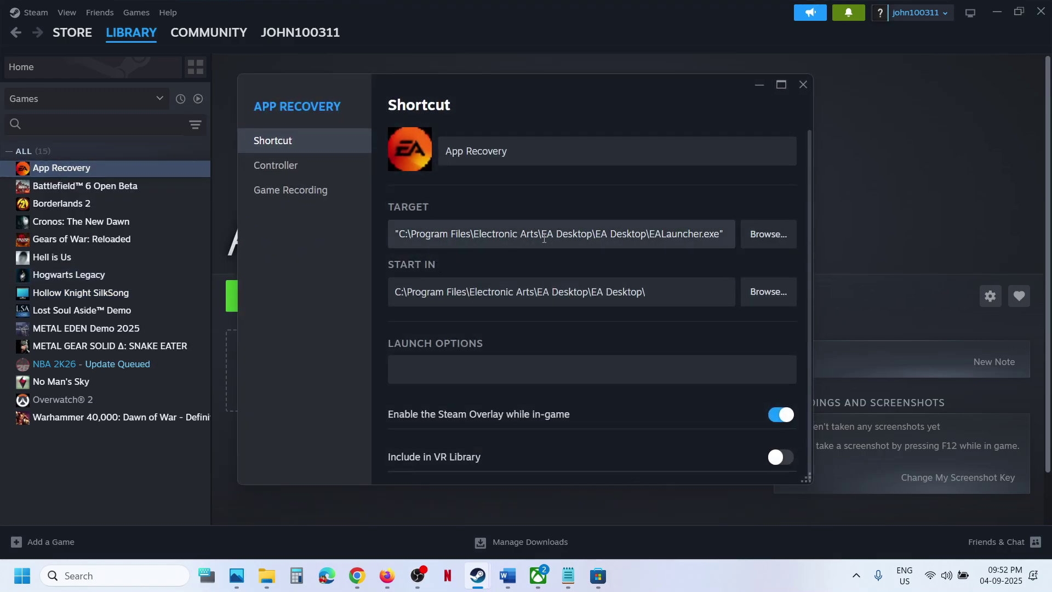
Replace the shortcut's Target with the Content folder path C:\XboxGames\Hollow Knight- Silksong\Content
{"action": "mouse_move", "coordinate": [267, 575]}
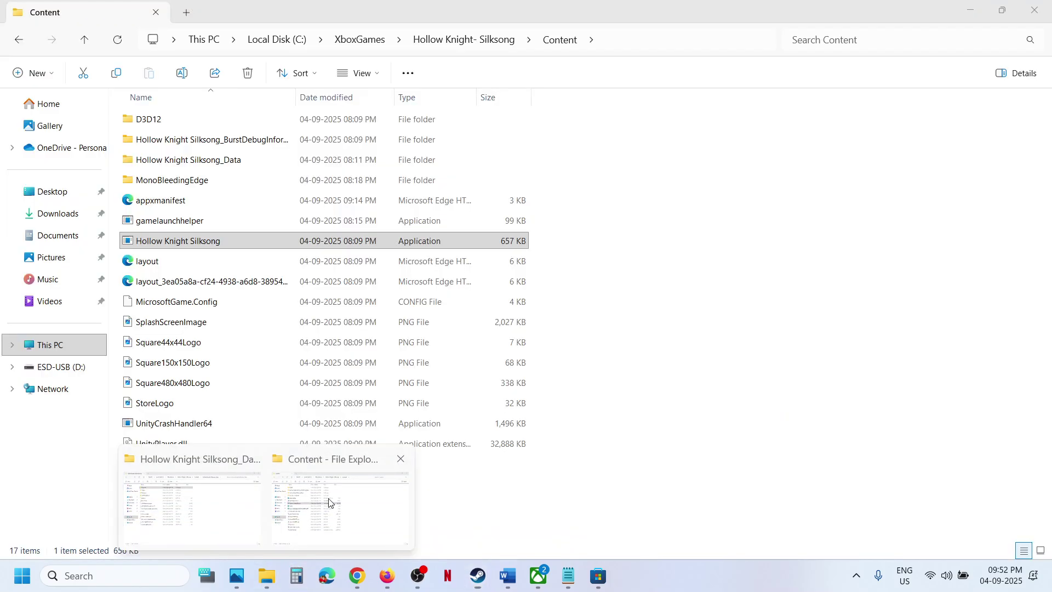
{"action": "left_click", "coordinate": [329, 502]}
{"action": "left_click", "coordinate": [166, 220]}
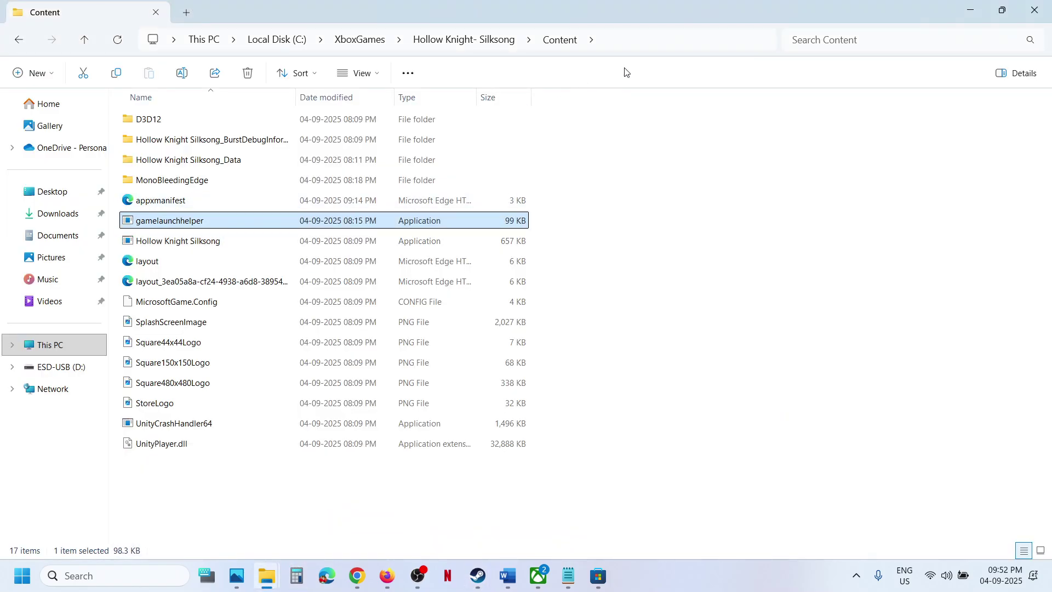
{"action": "left_click", "coordinate": [621, 47]}
{"action": "key", "text": "ctrl+c"}
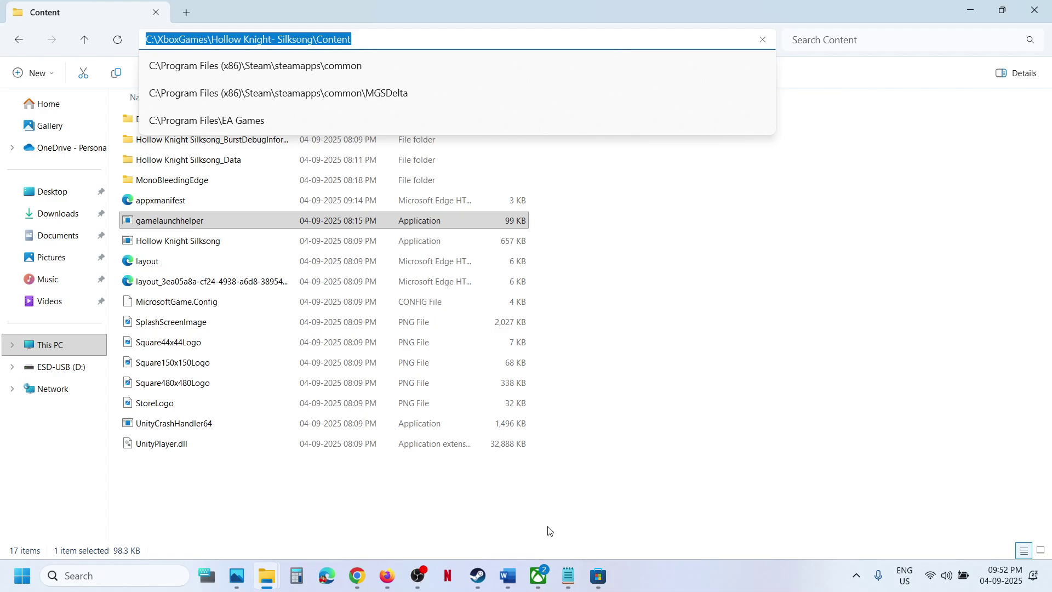
{"action": "left_click", "coordinate": [477, 575]}
{"action": "left_click", "coordinate": [567, 530]}
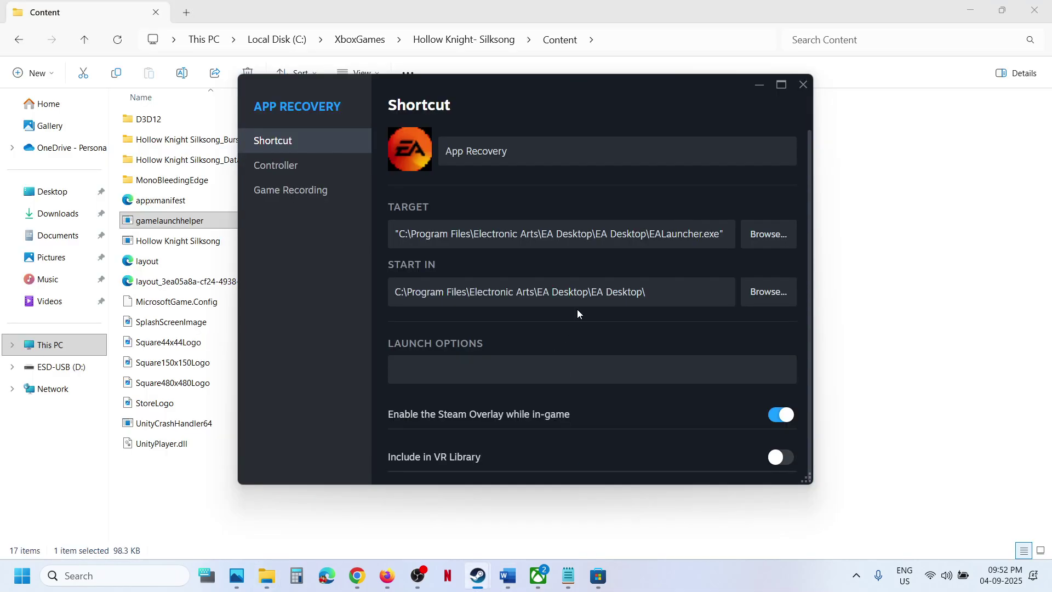
{"action": "left_click_drag", "start_coordinate": [721, 234], "coordinate": [401, 235]}
{"action": "key", "text": "ctrl+v"}
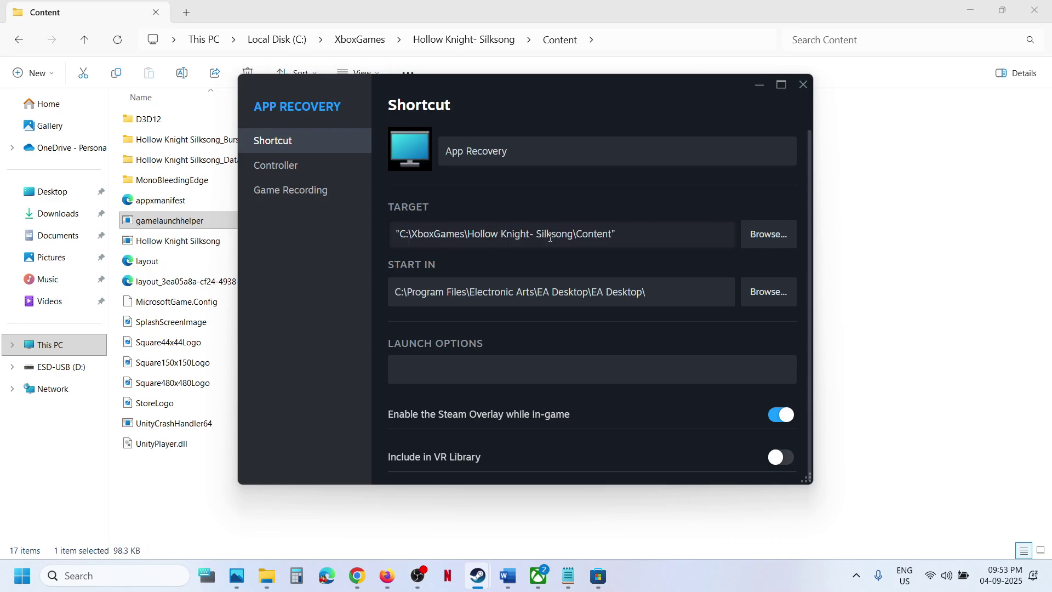
Append \gamelaunchhelper to the Target path and clear the Start In field
{"action": "left_click", "coordinate": [154, 230]}
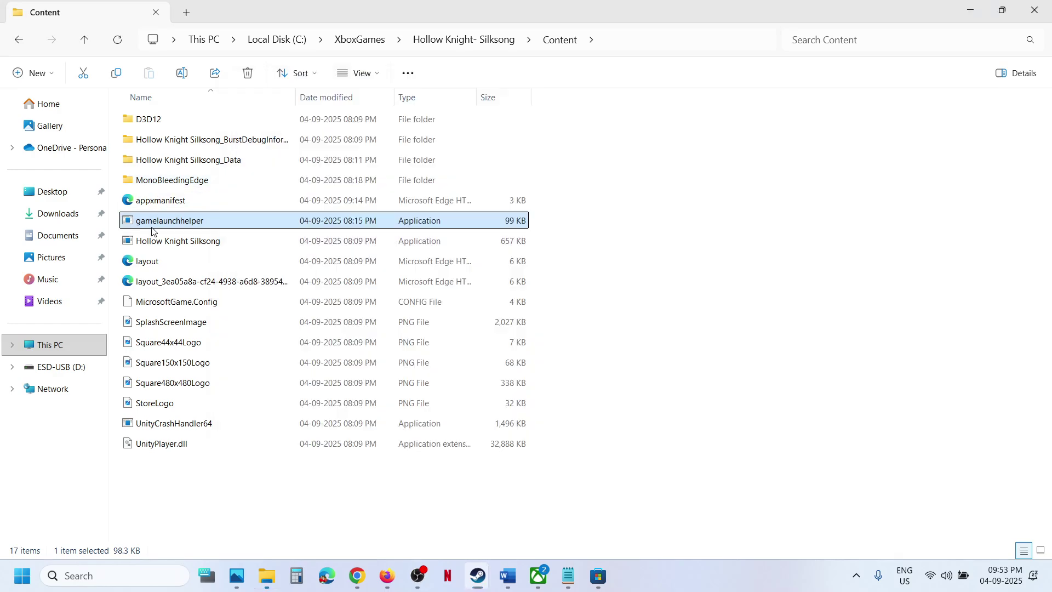
{"action": "right_click", "coordinate": [165, 224]}
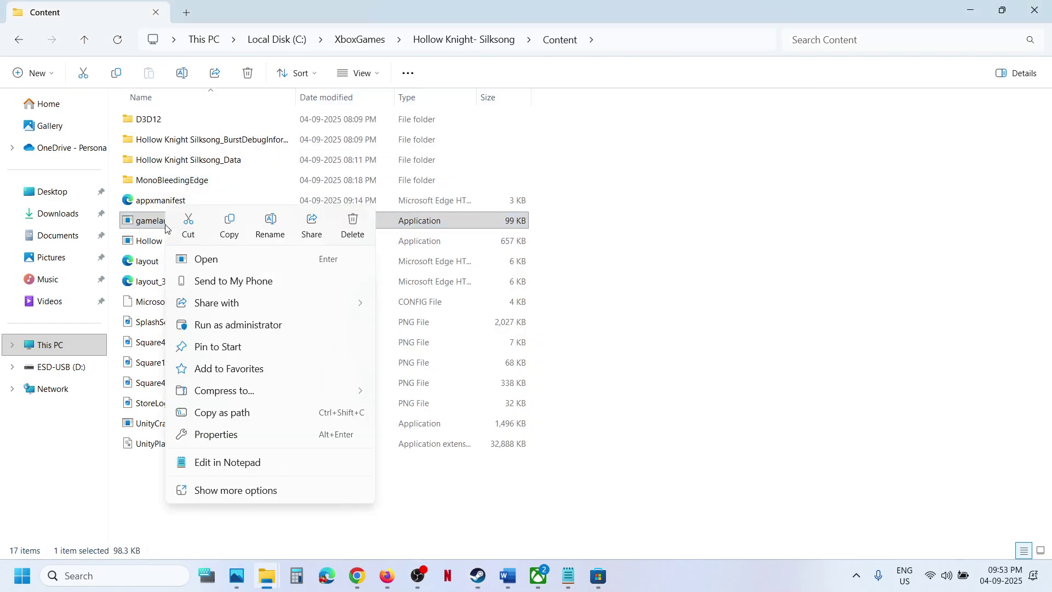
{"action": "left_click", "coordinate": [284, 229]}
{"action": "key", "text": "ctrl+c"}
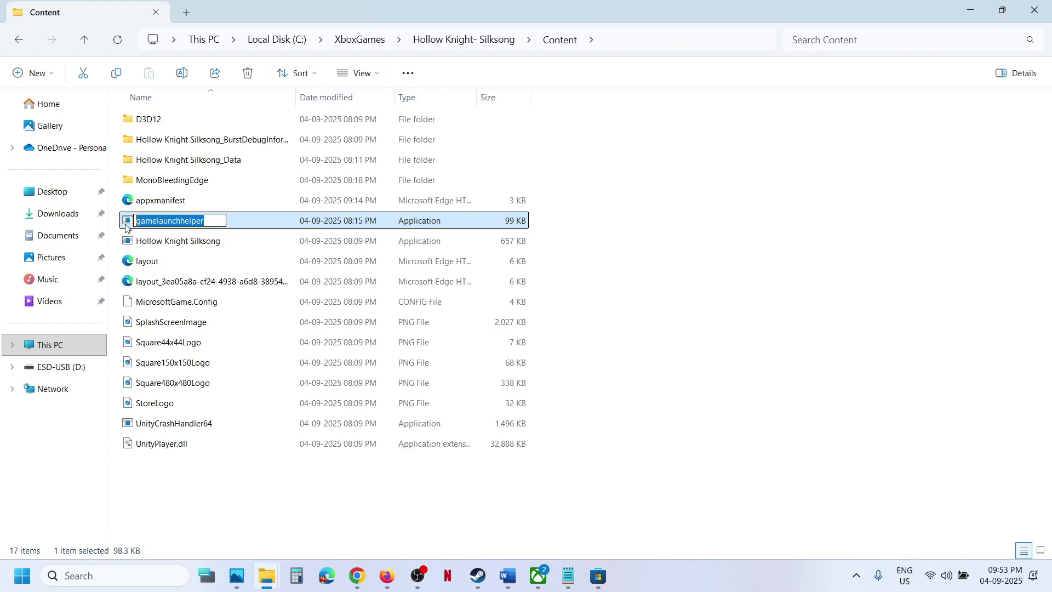
{"action": "left_click", "coordinate": [478, 575]}
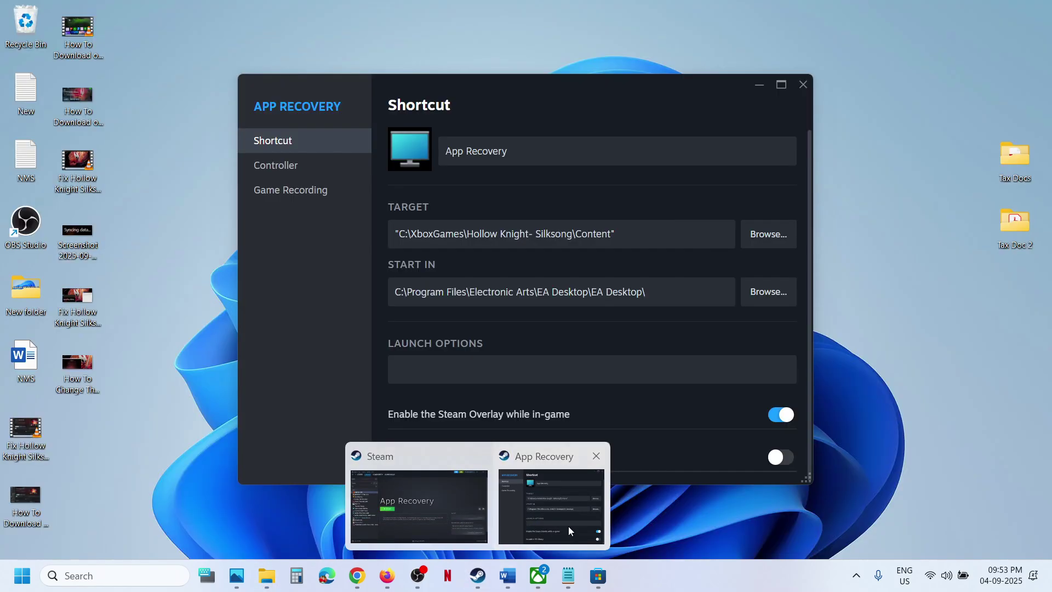
{"action": "left_click", "coordinate": [568, 526]}
{"action": "left_click", "coordinate": [614, 235]}
{"action": "type", "text": "\\"}
{"action": "key", "text": "ctrl+v"}
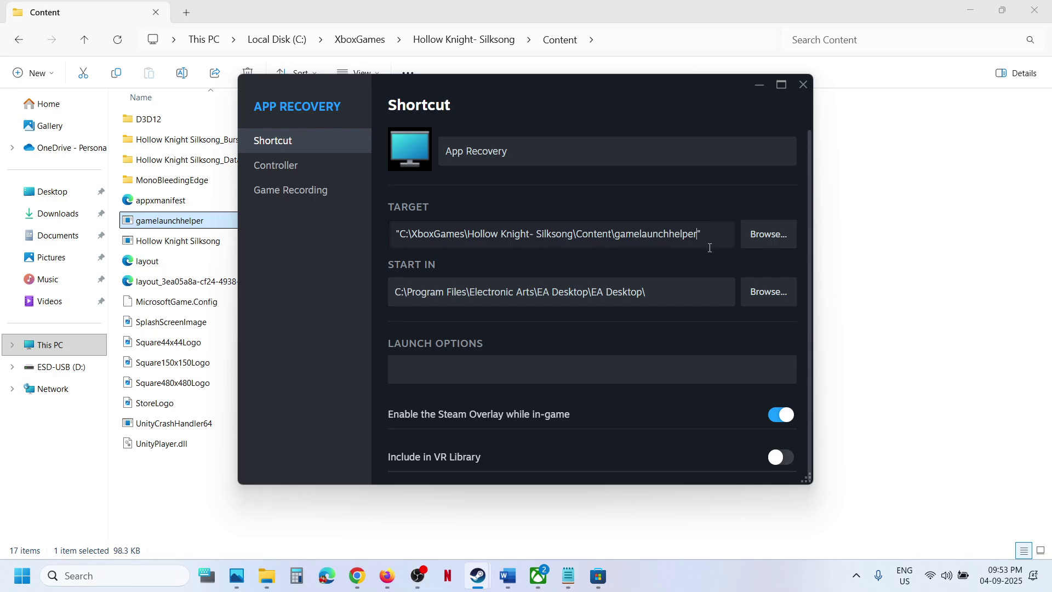
{"action": "left_click_drag", "start_coordinate": [651, 292], "coordinate": [377, 293]}
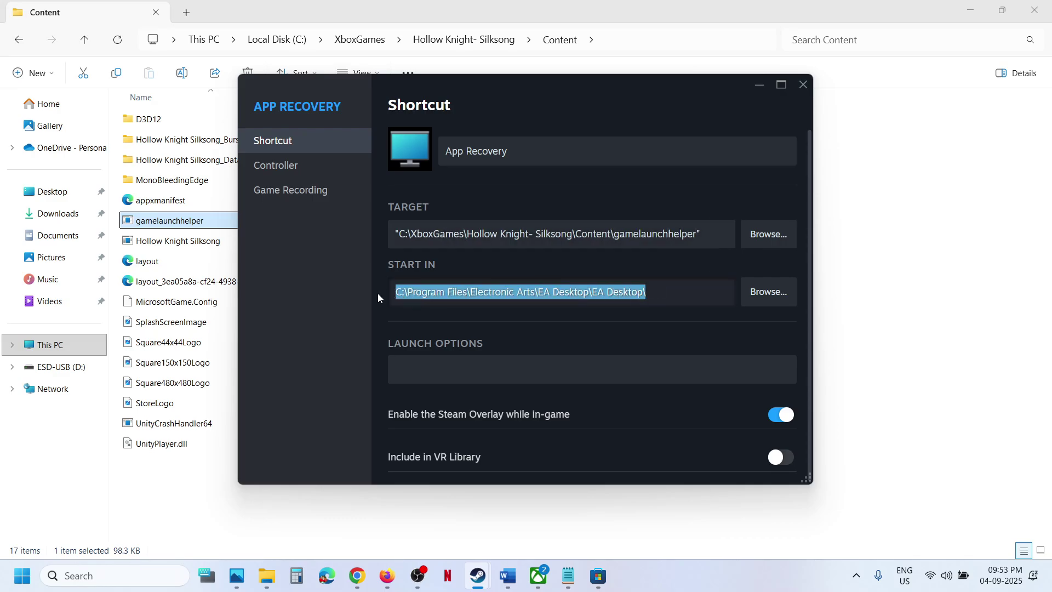
{"action": "key", "text": "BackSpace"}
Rename the App Recovery shortcut to 'Hollow Knight Silksong', leaving its icon unchanged
{"action": "left_click", "coordinate": [519, 142]}
{"action": "left_click_drag", "start_coordinate": [518, 142], "coordinate": [436, 149]}
{"action": "type", "text": "Ho"}
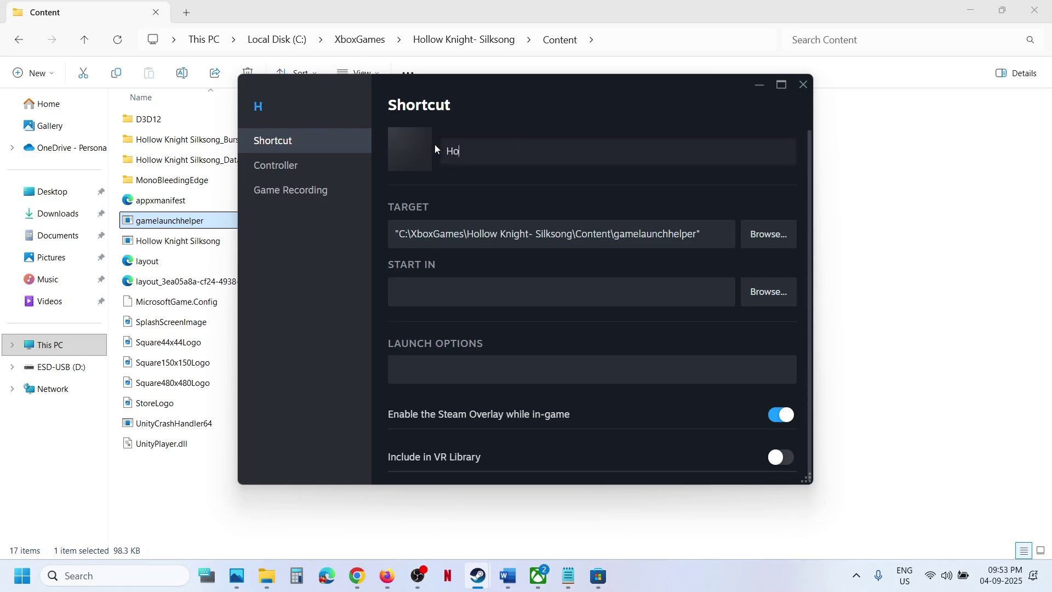
{"action": "type", "text": "llow "}
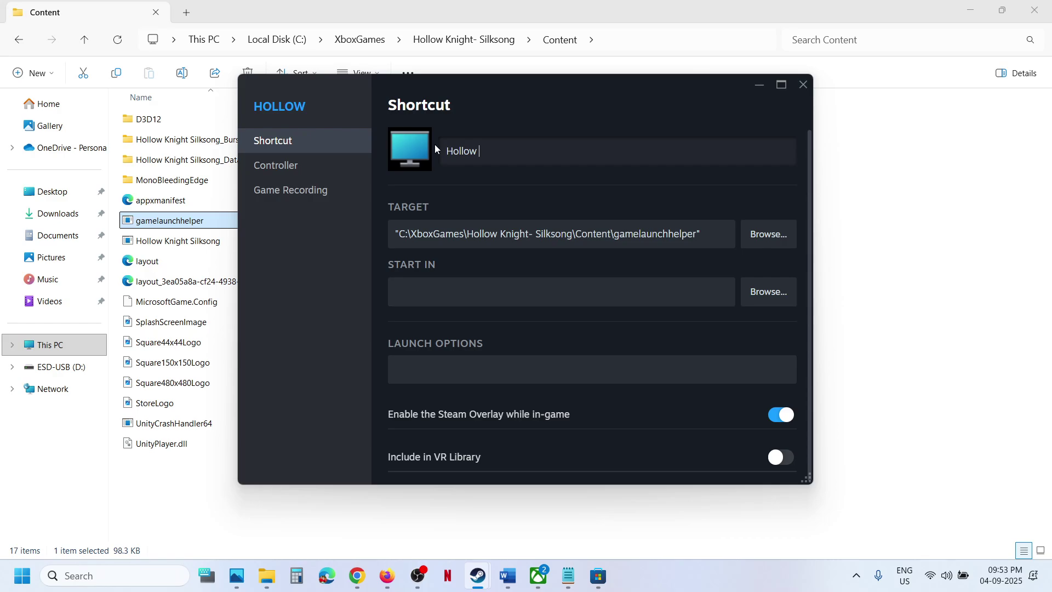
{"action": "type", "text": "Knight "}
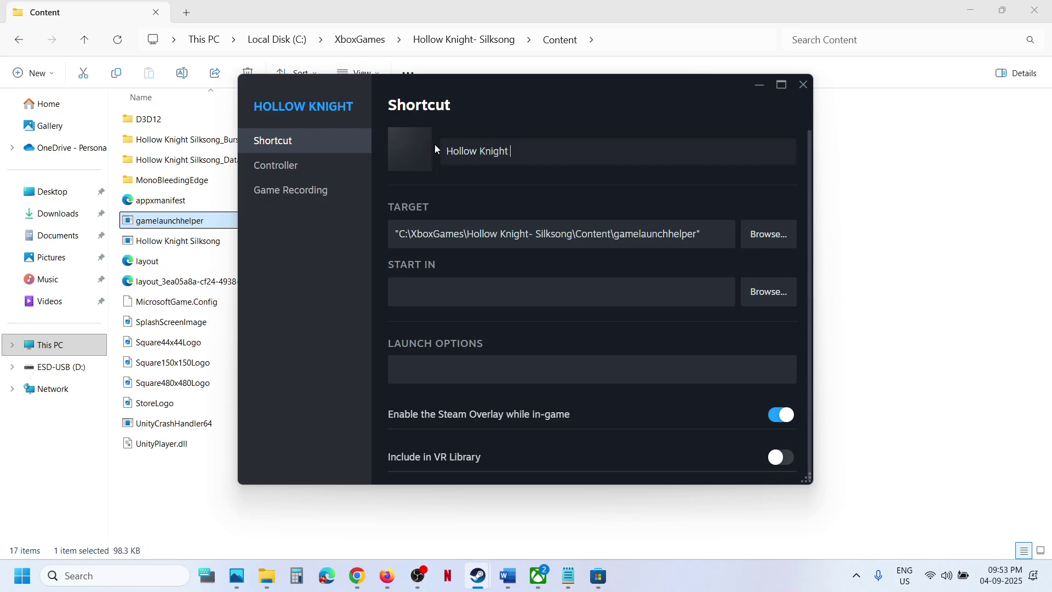
{"action": "type", "text": "Silksong"}
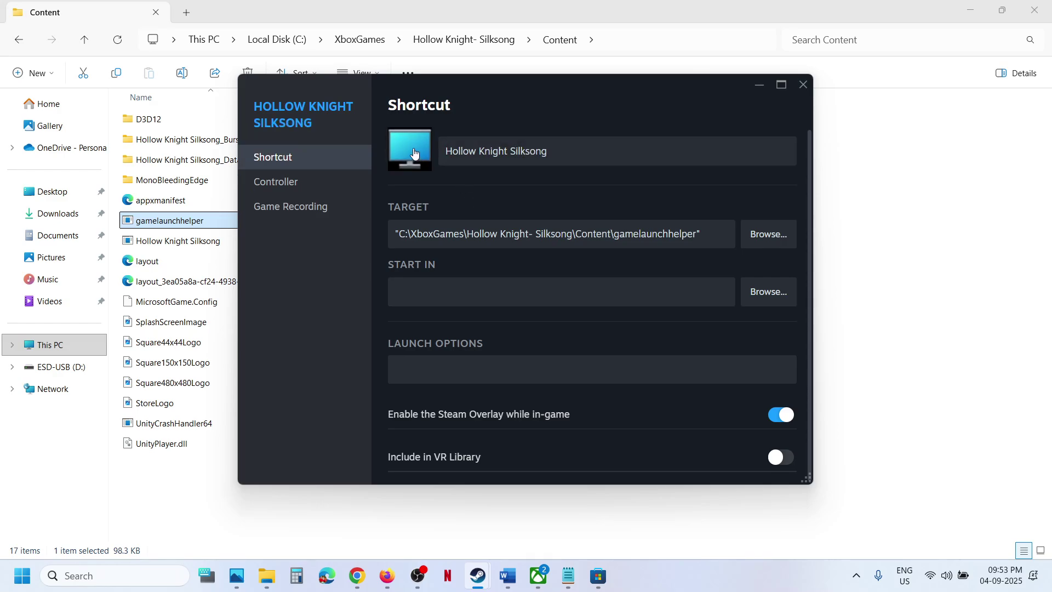
{"action": "left_click", "coordinate": [414, 154]}
{"action": "left_click", "coordinate": [695, 85]}
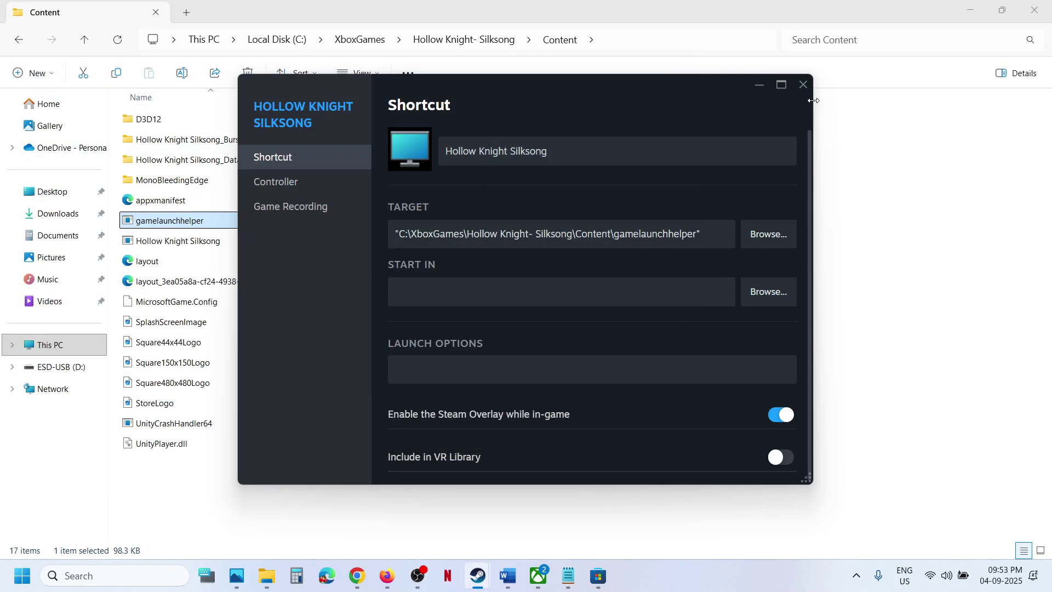
Close the shortcut properties and view the original Hollow Knight SilkSong entry in the library
{"action": "left_click", "coordinate": [803, 84]}
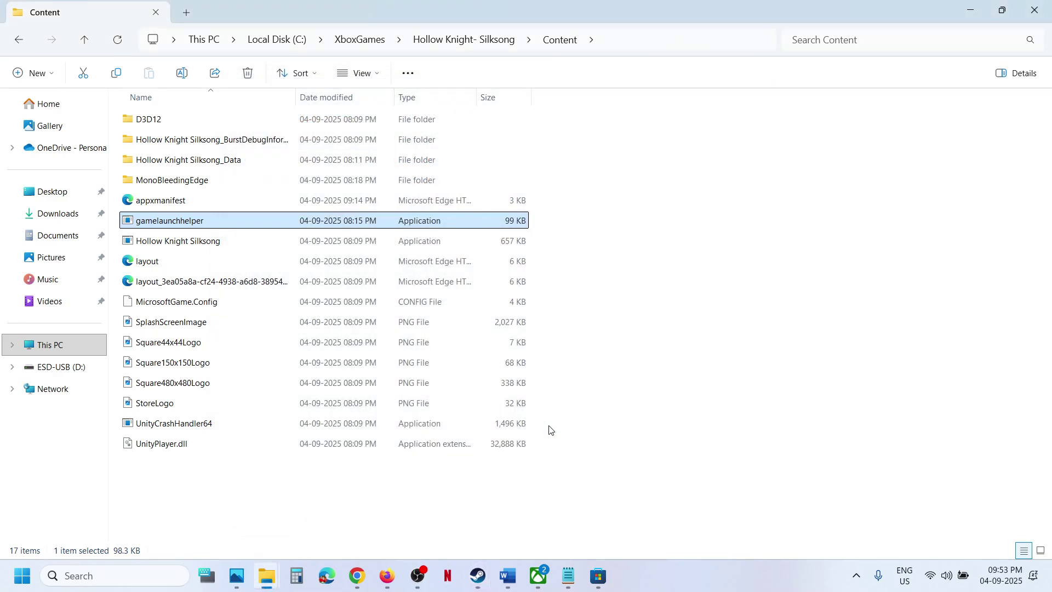
{"action": "left_click", "coordinate": [480, 573]}
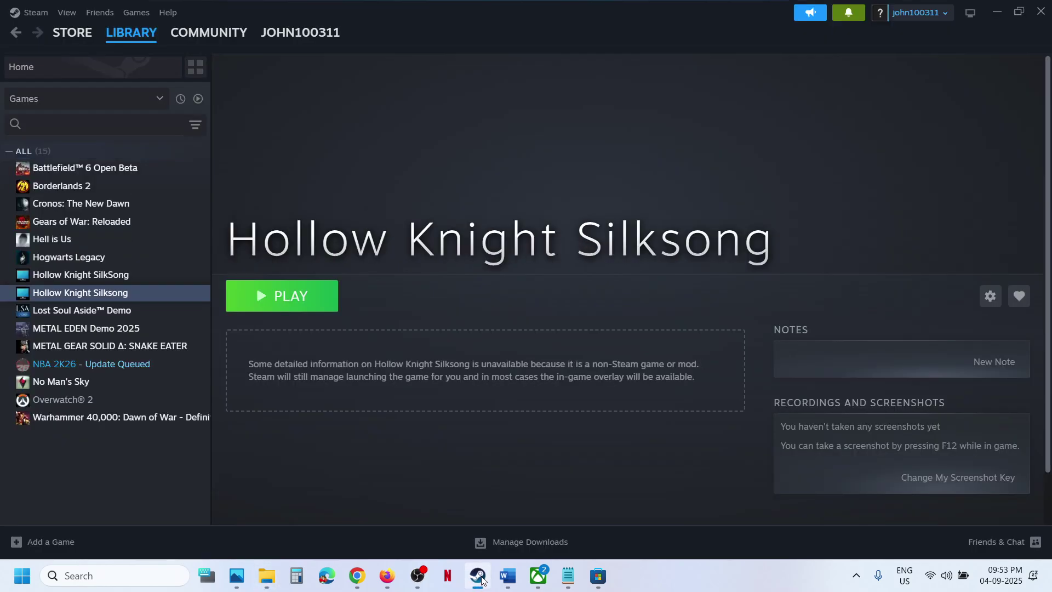
{"action": "left_click", "coordinate": [128, 276]}
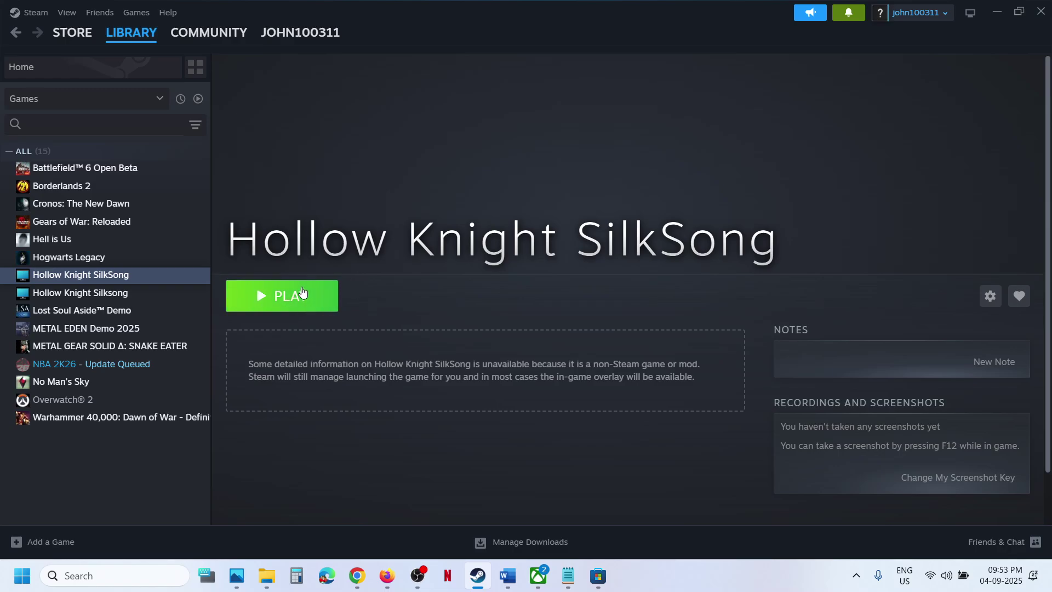